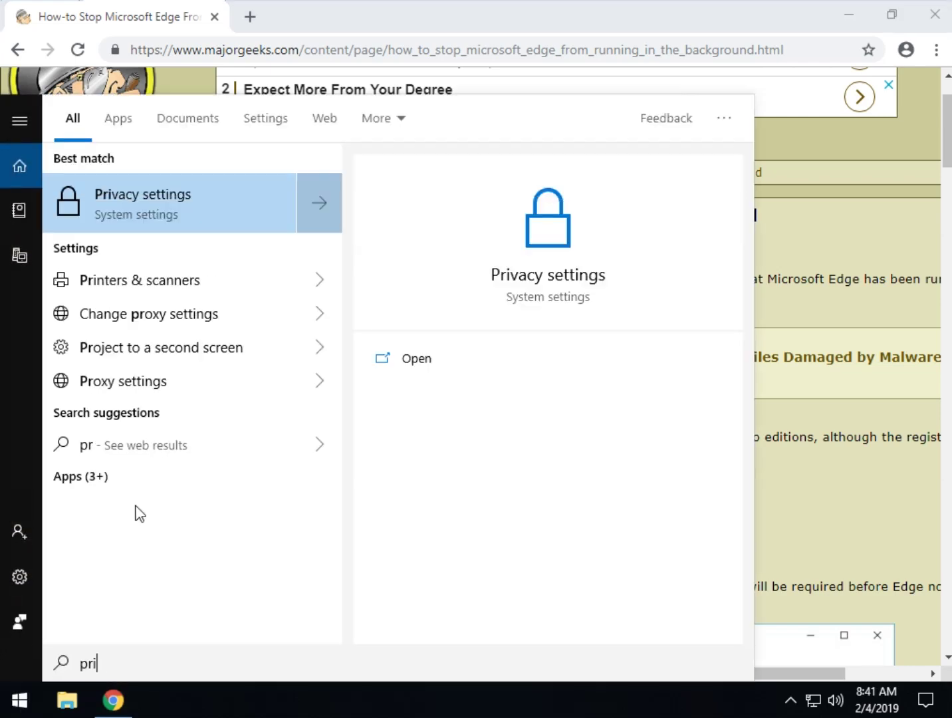
Search 'privacy' in Windows Settings and turn Microsoft Edge off under Background apps.
text(ivacy)
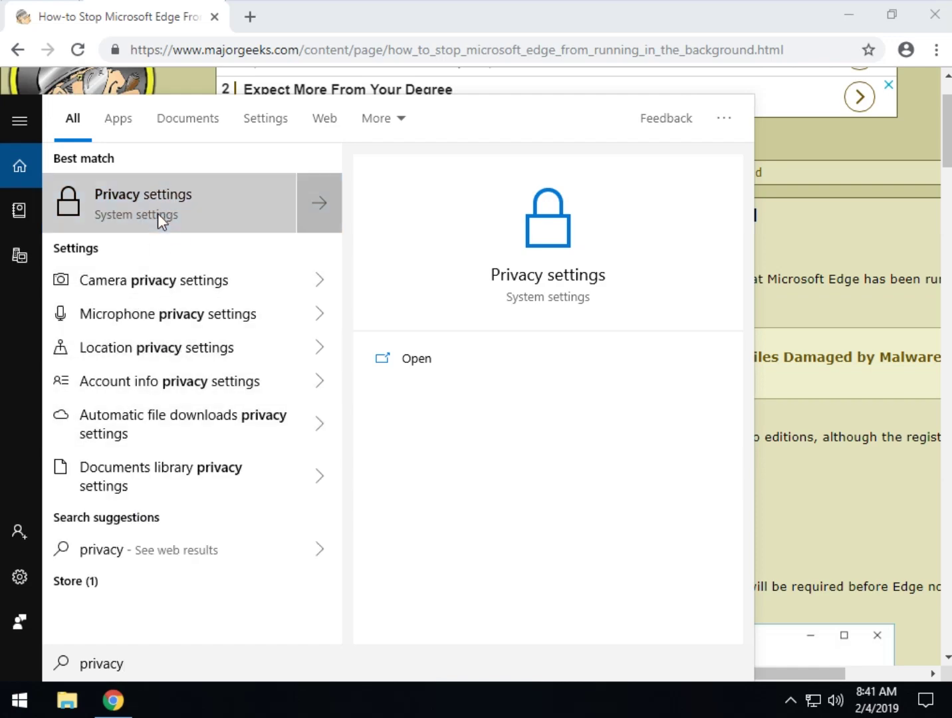
click(157, 213)
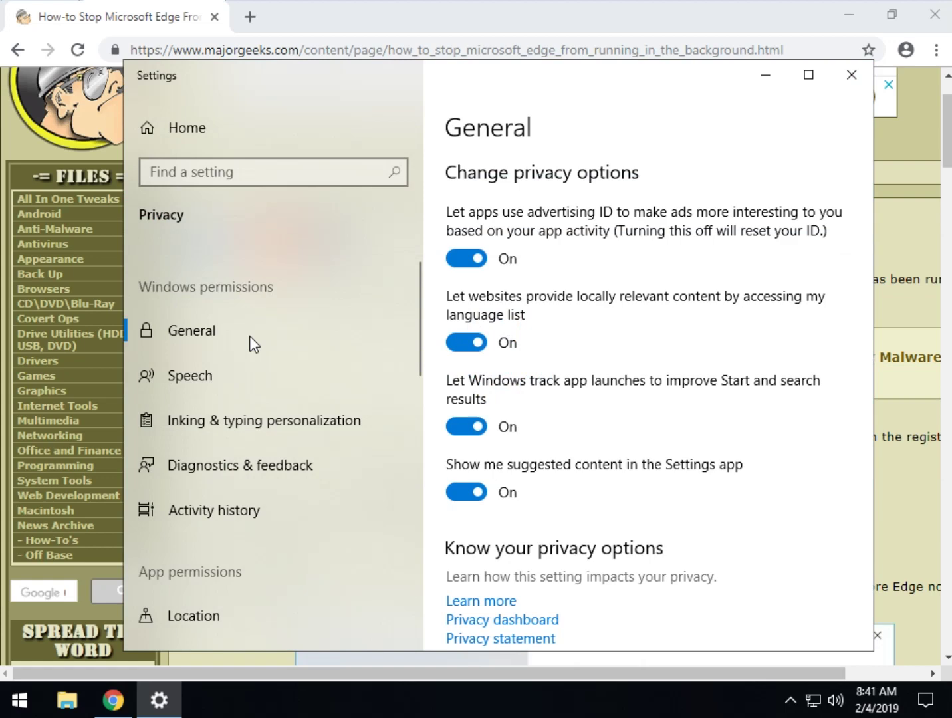
scroll(248, 346, down, 5)
scroll(246, 409, down, 7)
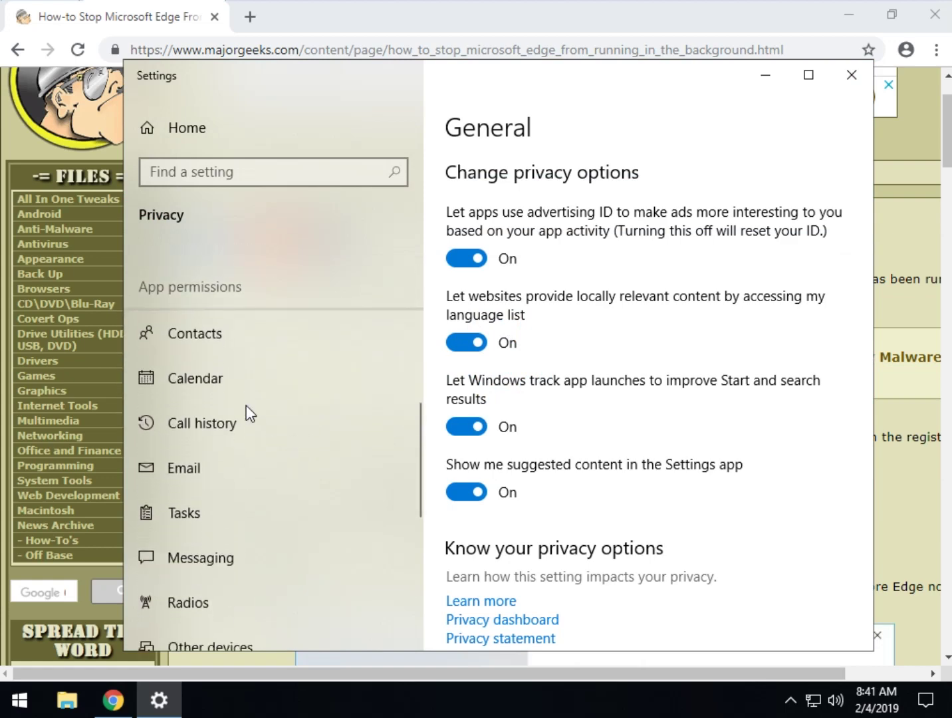
click(235, 357)
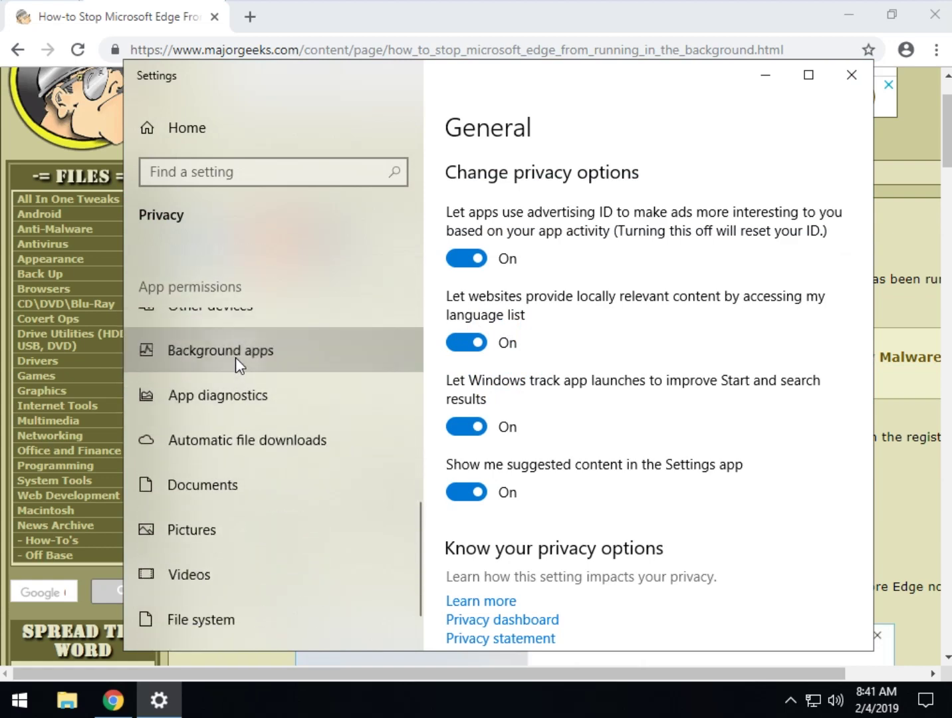
scroll(630, 385, down, 4)
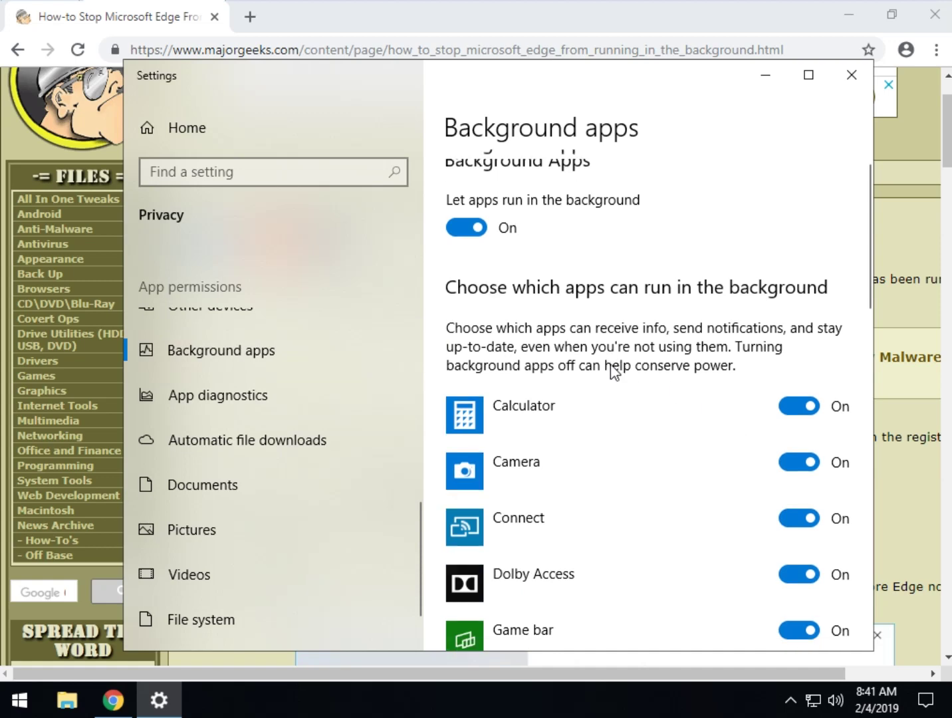
scroll(585, 403, down, 5)
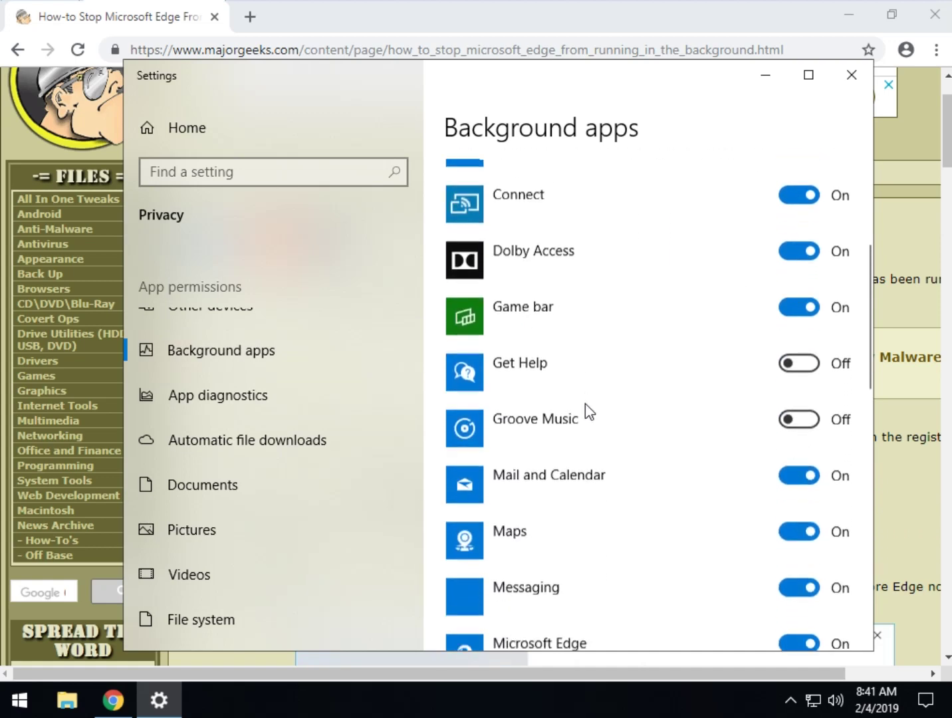
click(812, 362)
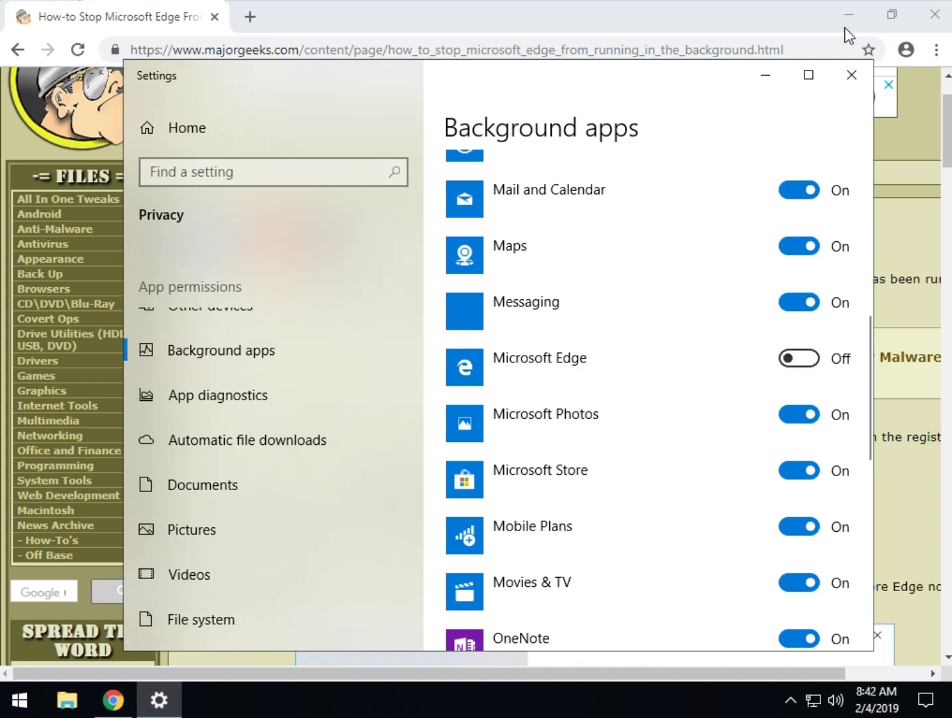
Download the Disable Edge Pre.zip registry files from the MajorGeeks article via Download@MajorGeeks.
click(865, 75)
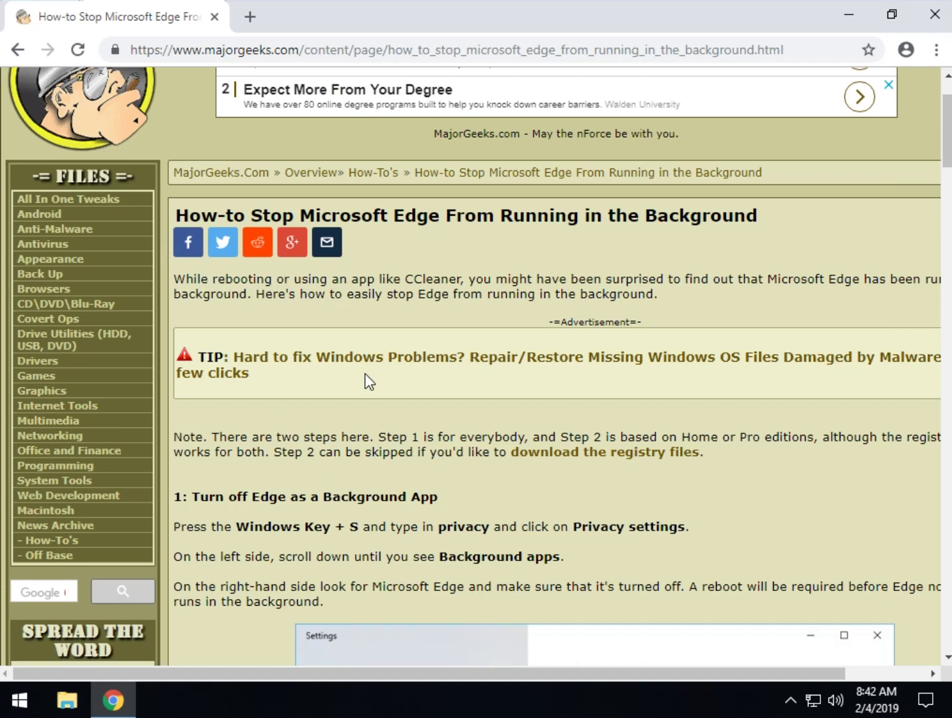
scroll(365, 374, down, 4)
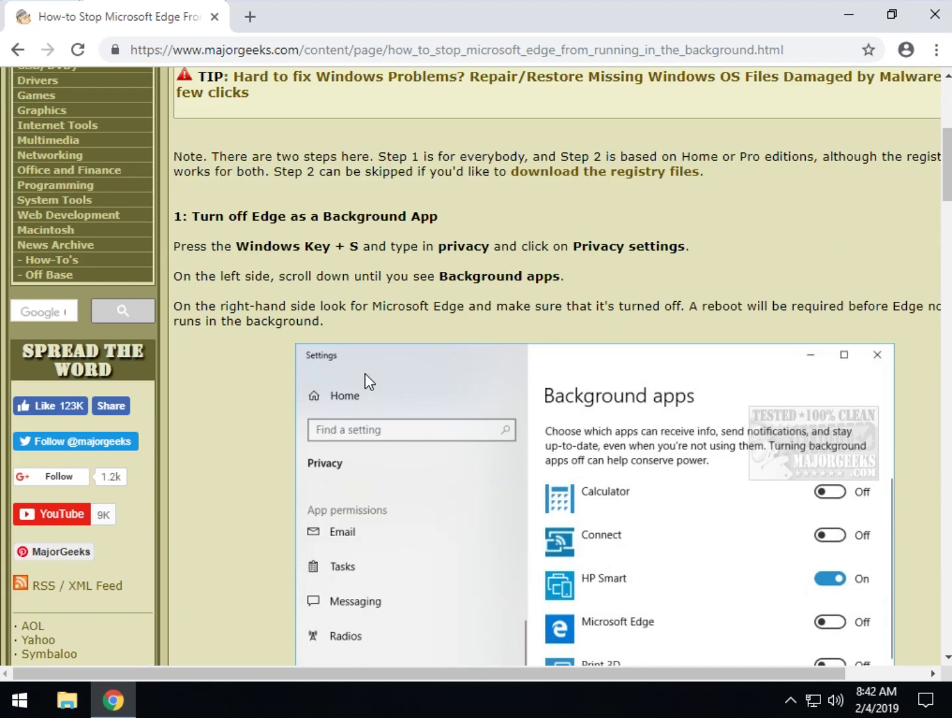
scroll(294, 372, down, 5)
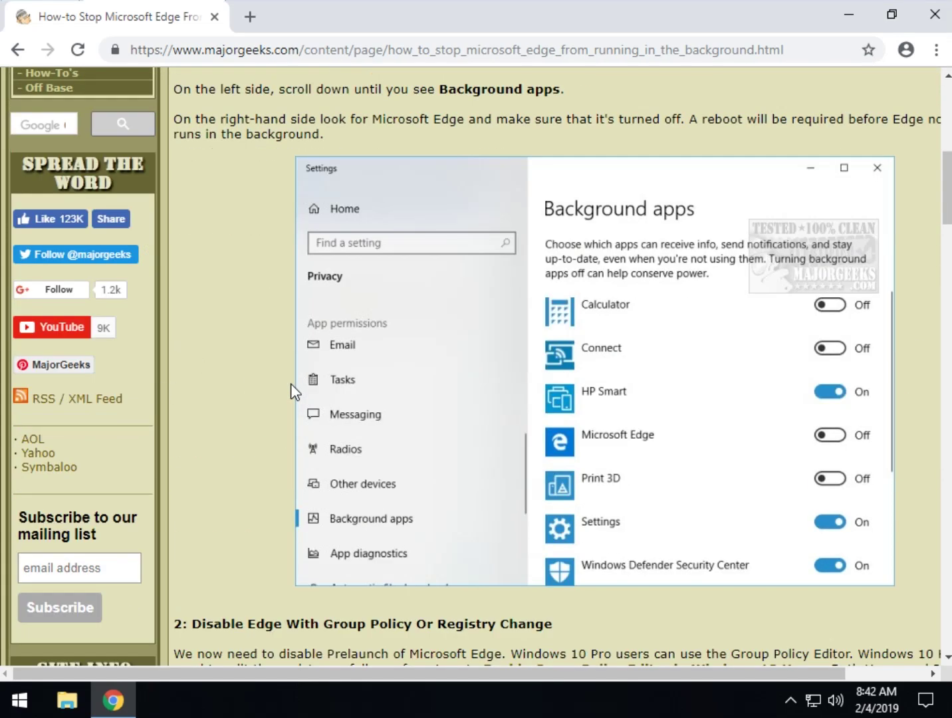
scroll(273, 359, down, 4)
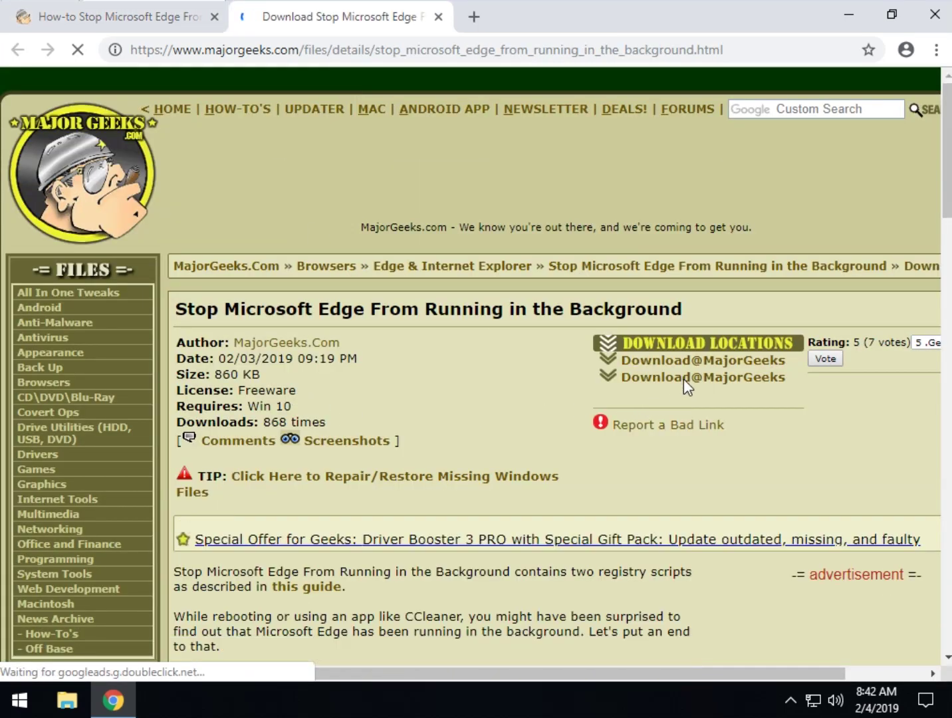
click(684, 378)
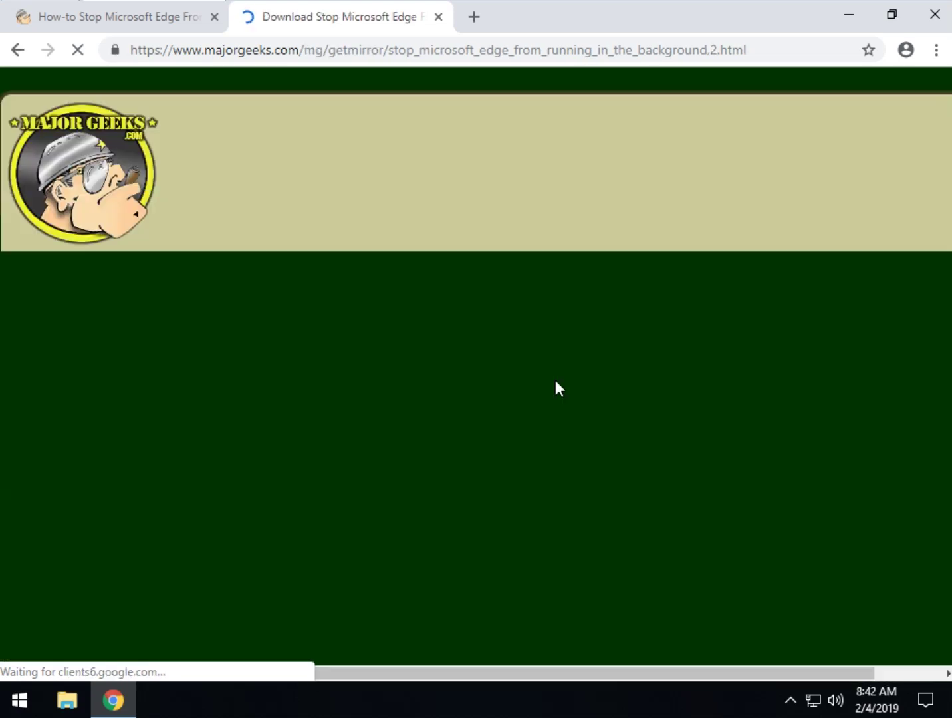
click(492, 391)
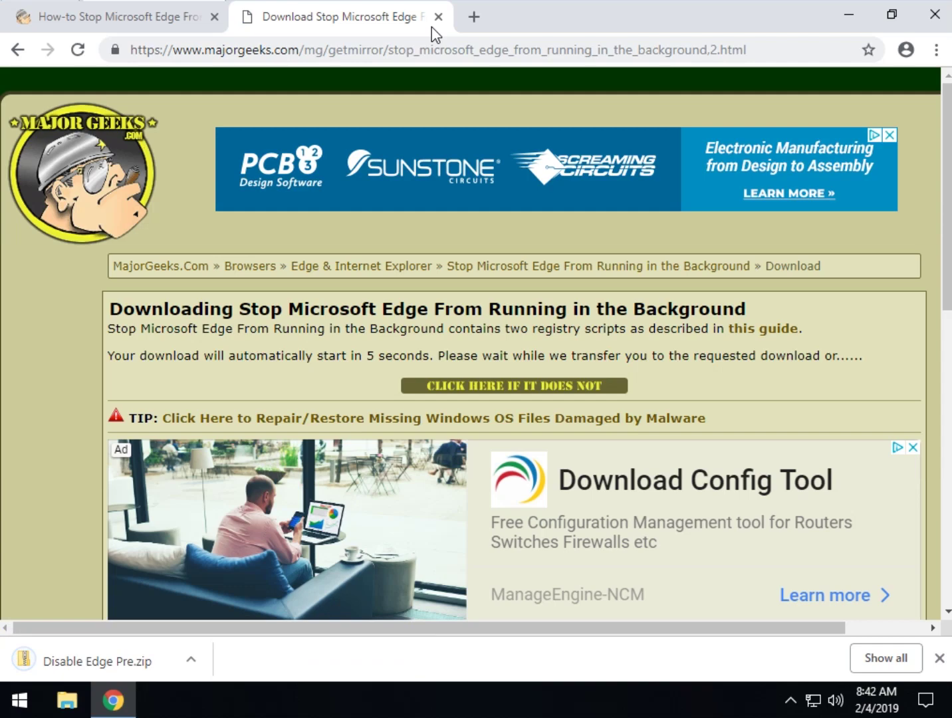
click(439, 18)
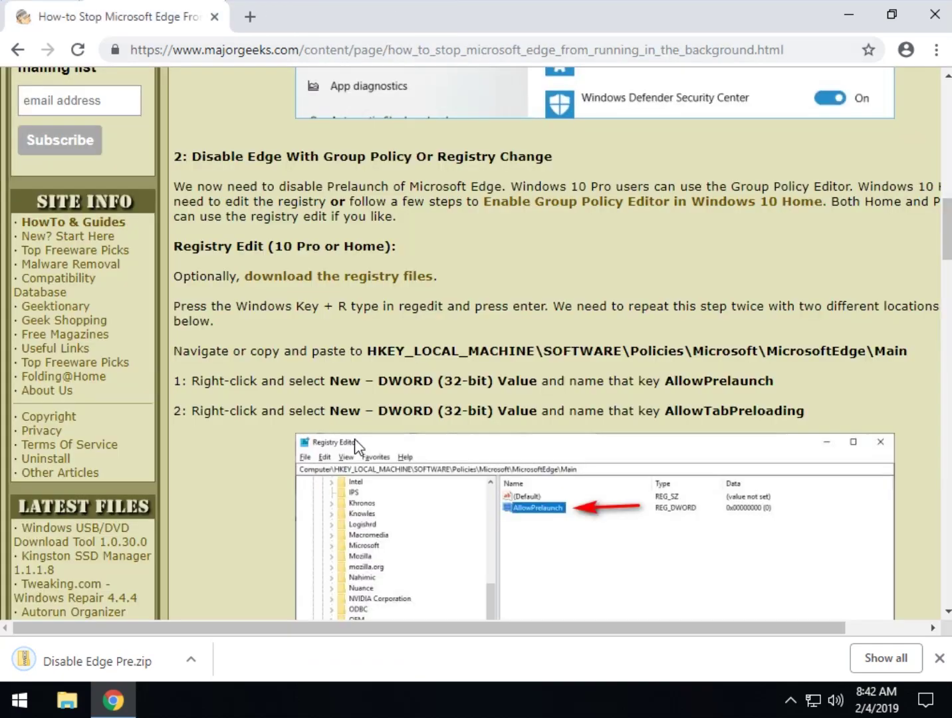
Extract Disable Edge Pre.zip into the Disable Edge Pre folder and close the zip window.
click(136, 661)
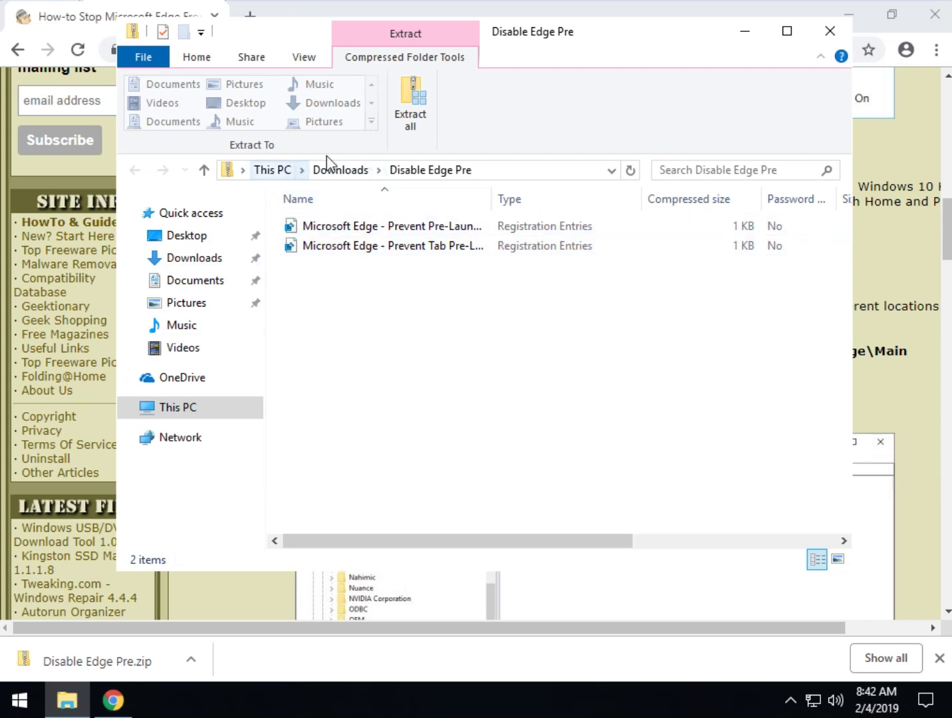
click(400, 103)
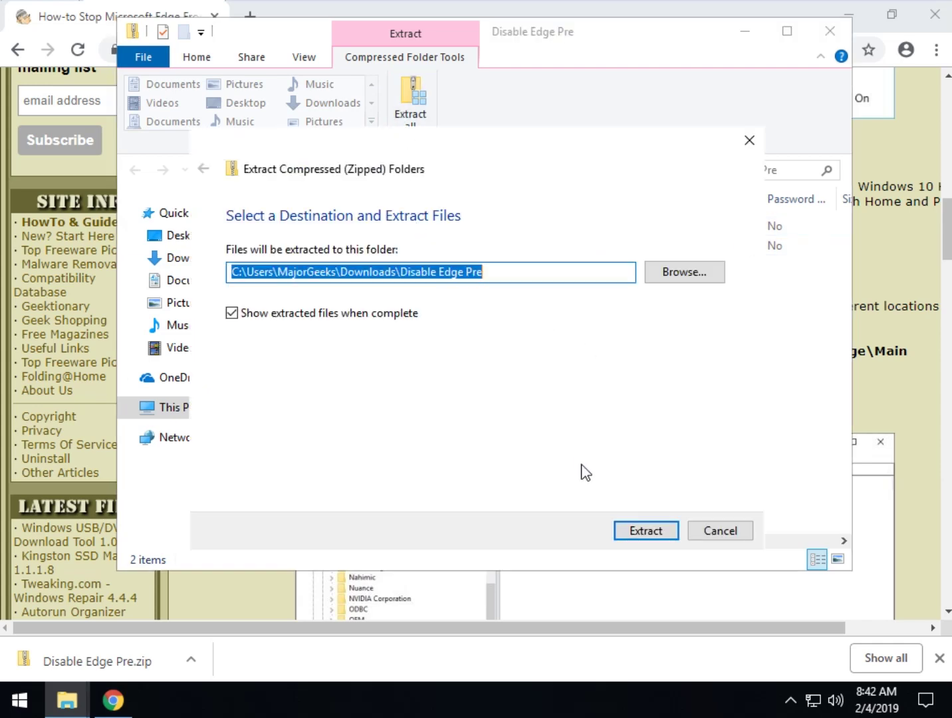
click(635, 531)
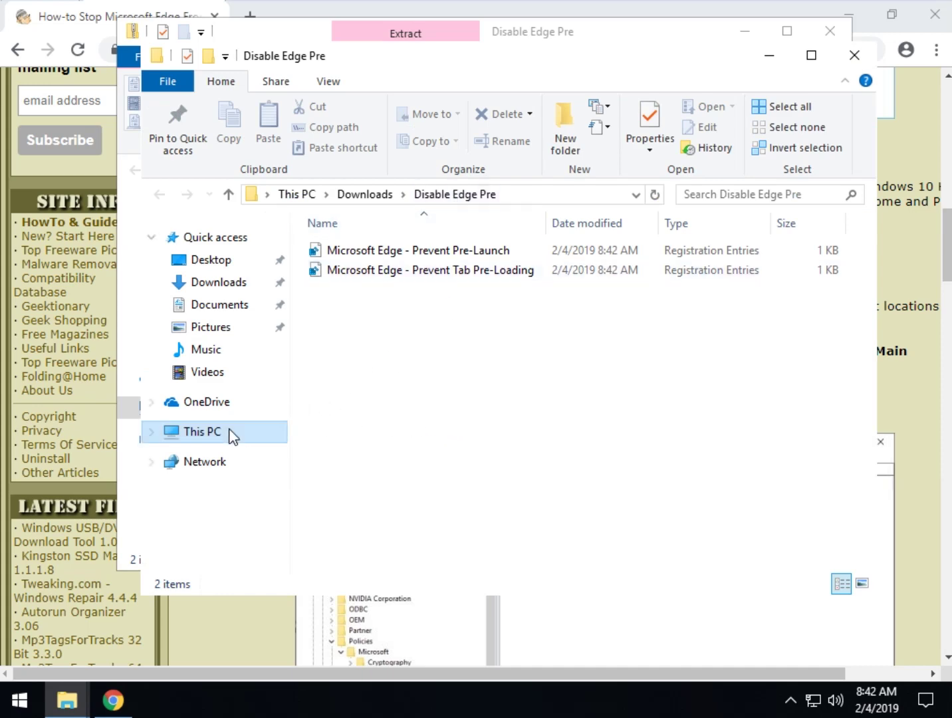
drag(606, 42, 601, 74)
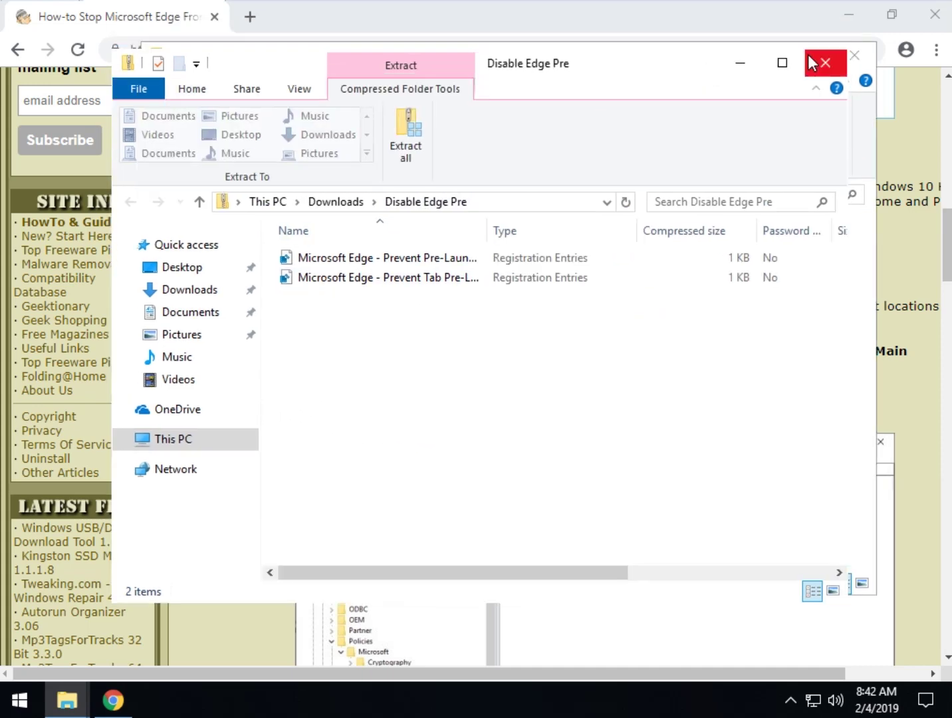
click(825, 65)
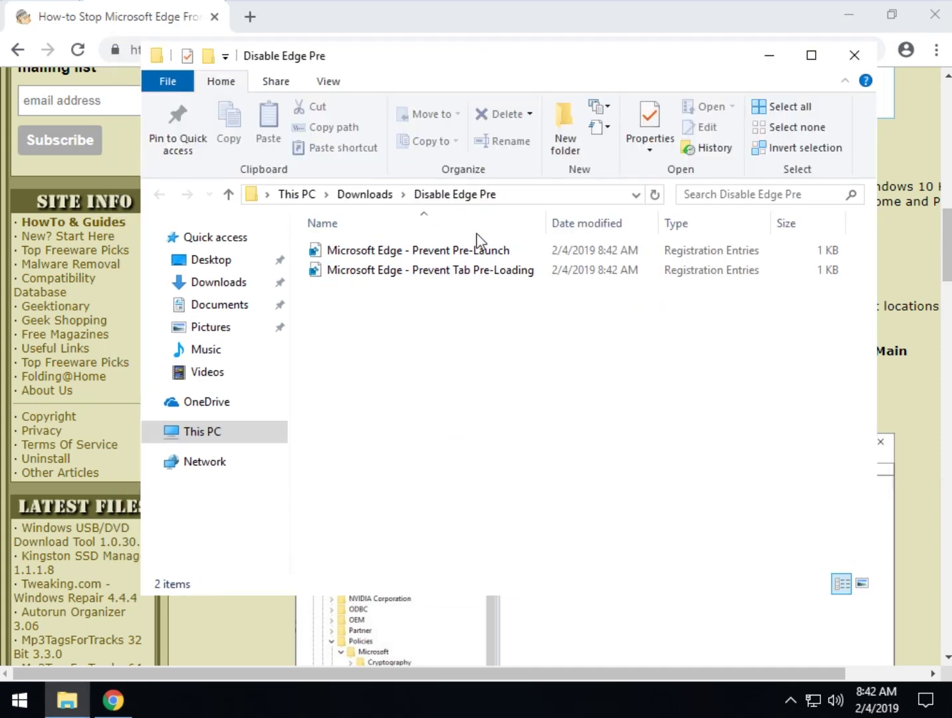
Inspect both Edge .reg files, then cancel the security prompt for Prevent Pre-Launch.
click(389, 254)
right_click(389, 253)
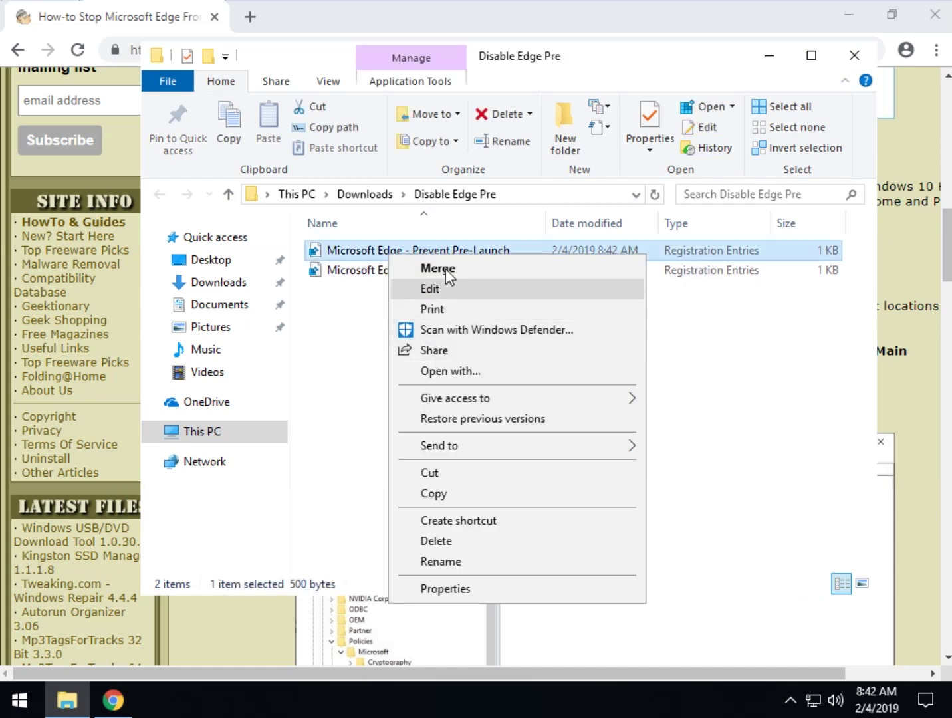
click(356, 273)
right_click(359, 273)
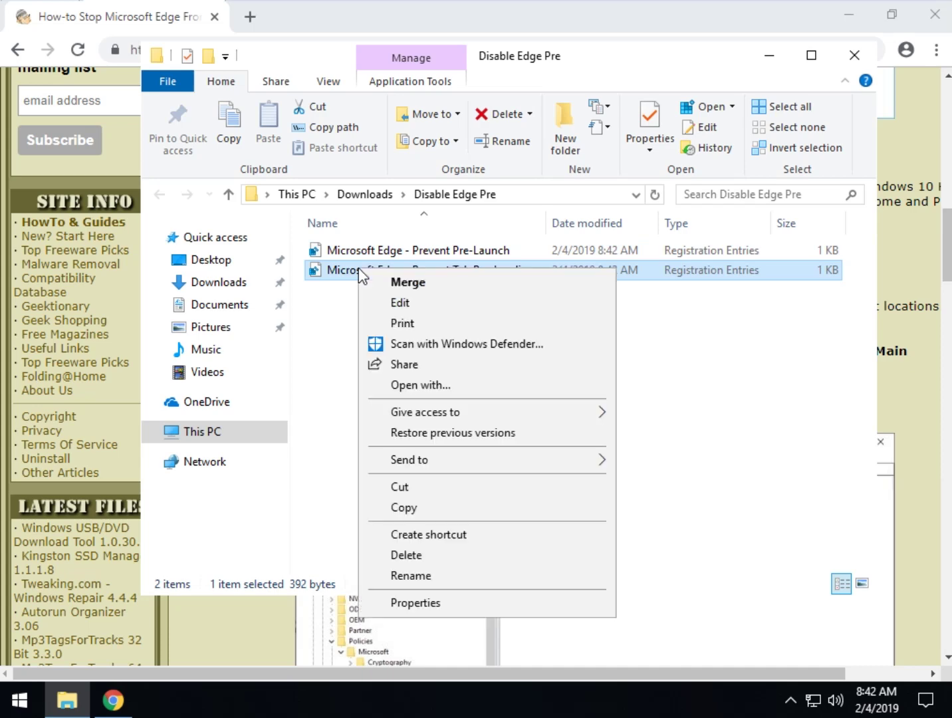
click(355, 258)
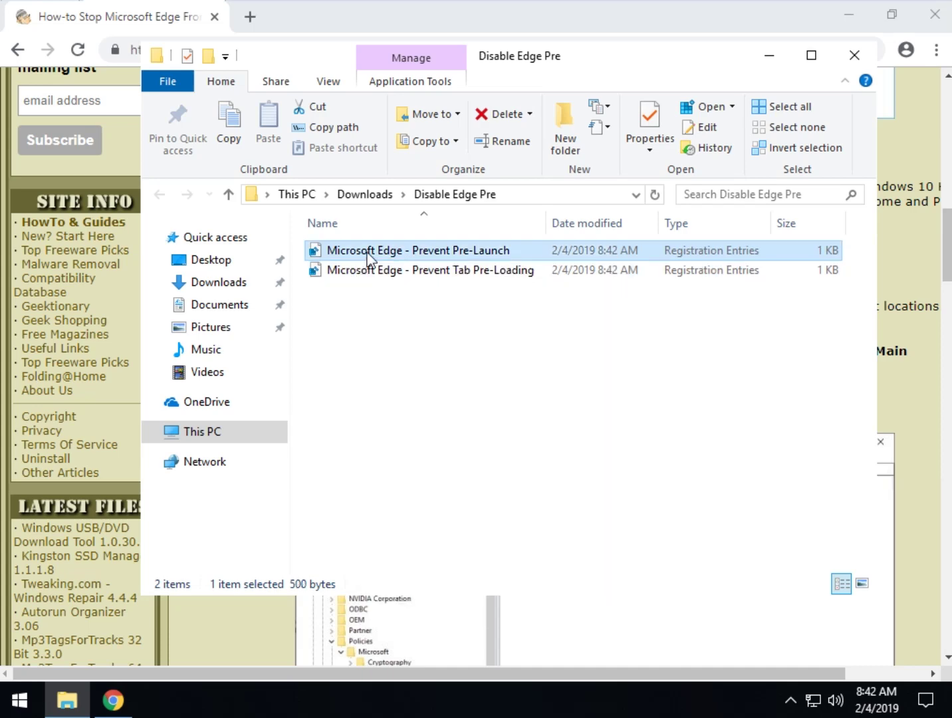
double_click(369, 256)
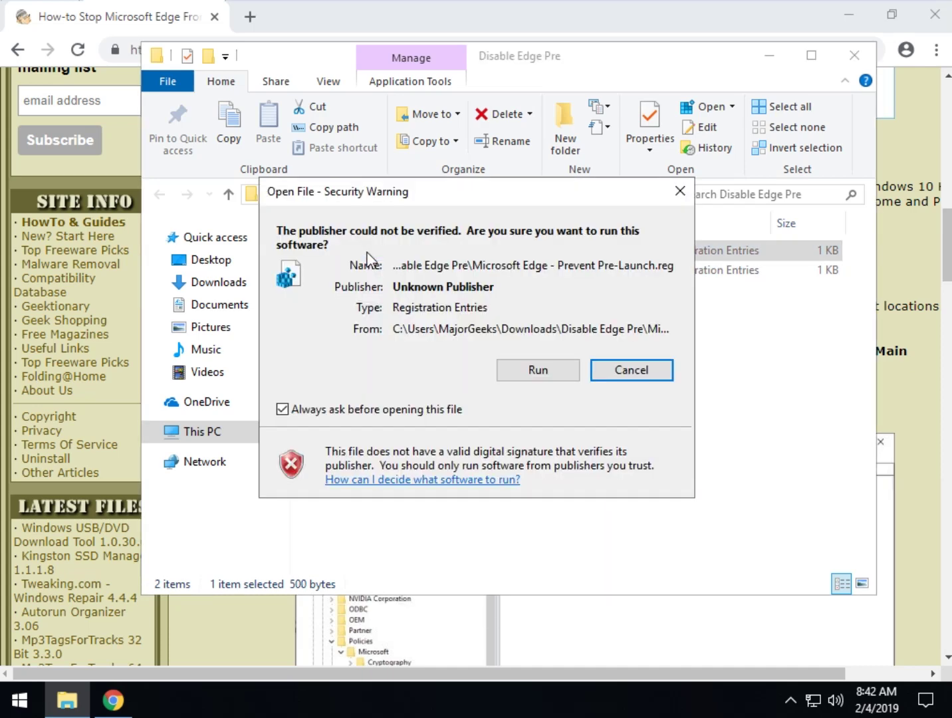
click(619, 376)
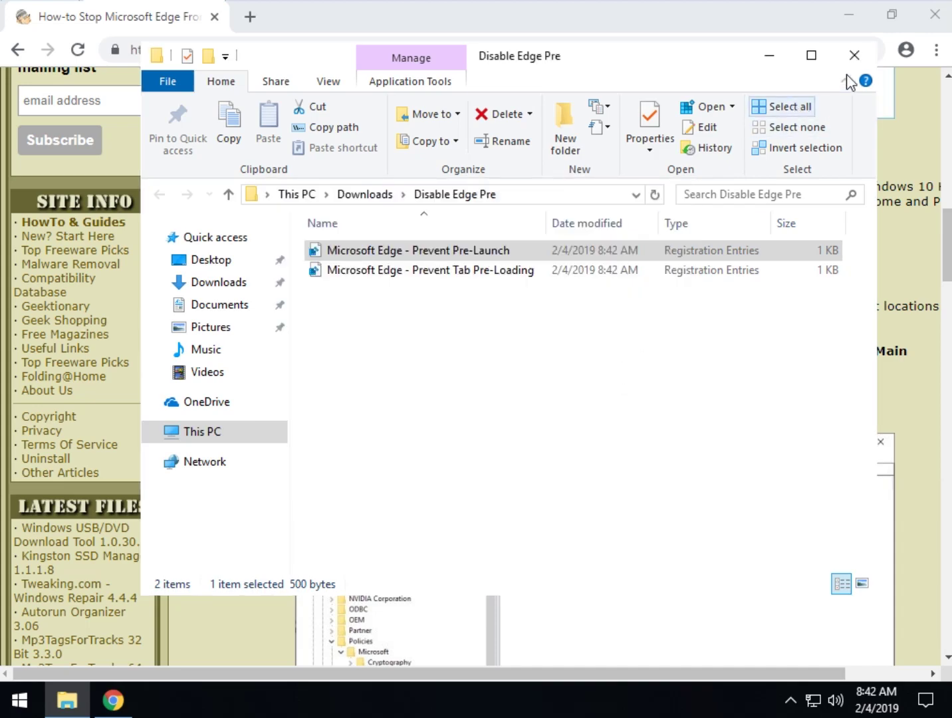
Copy the HKEY_LOCAL_MACHINE registry path from the guide and launch regedit from Run.
click(855, 56)
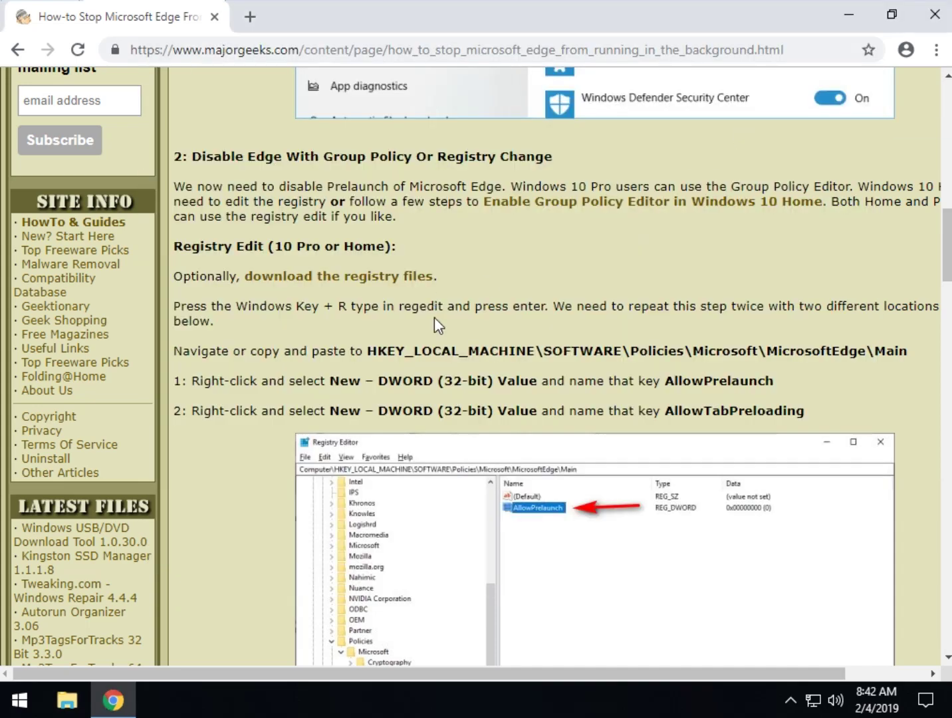
scroll(434, 317, down, 3)
scroll(435, 317, up, 2)
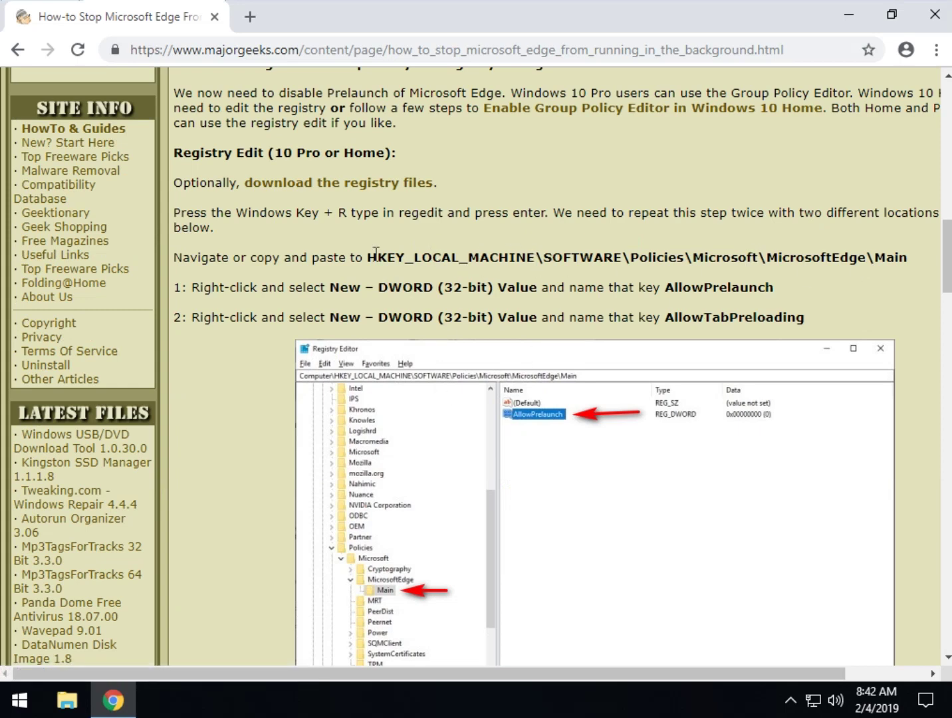
drag(367, 257, 908, 261)
key(ctrl+c)
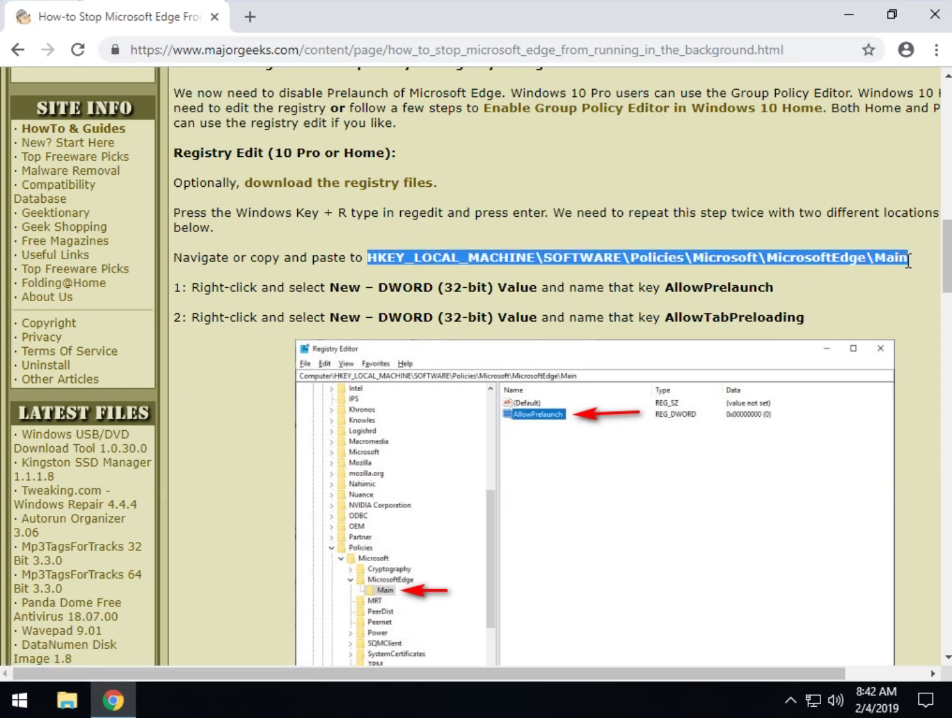
right_click(908, 263)
click(760, 276)
key(super+r)
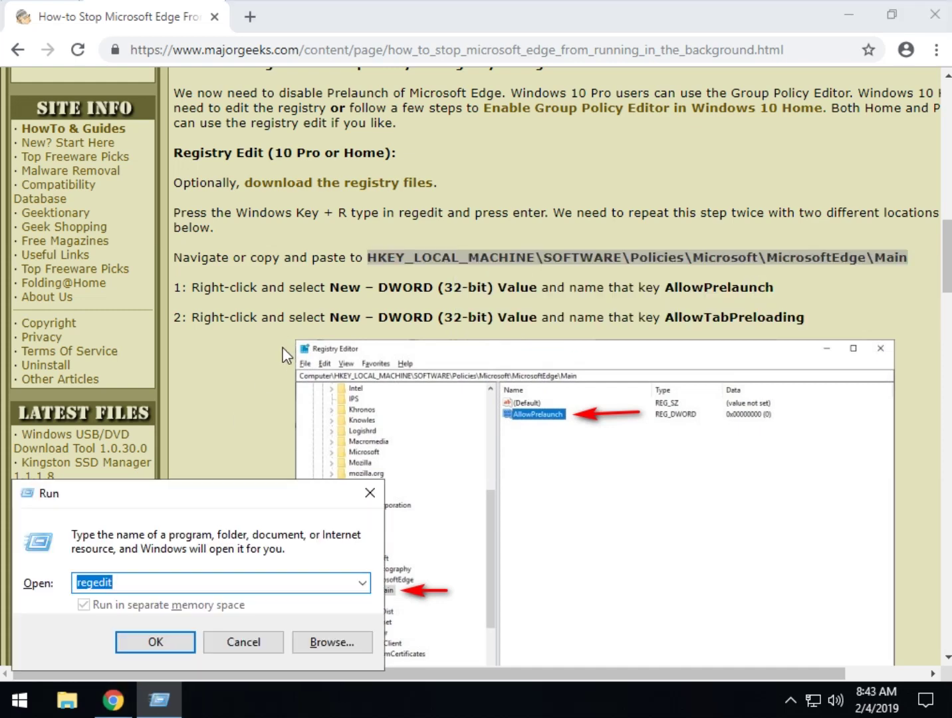
key(Return)
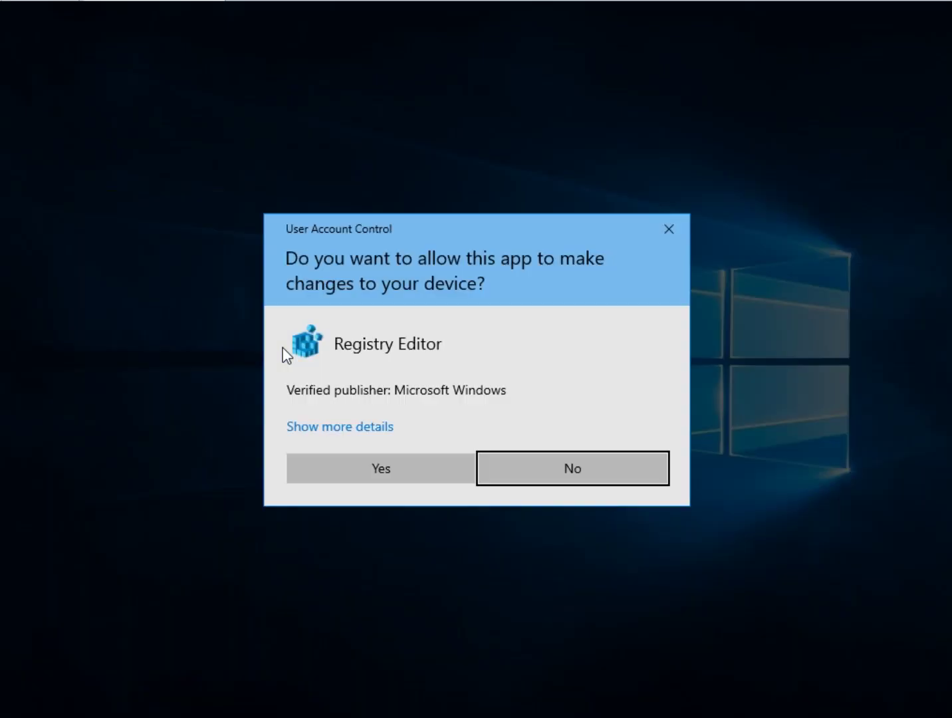
Allow Registry Editor, then paste the copied path to jump to MicrosoftEdge\Main.
click(379, 458)
click(312, 135)
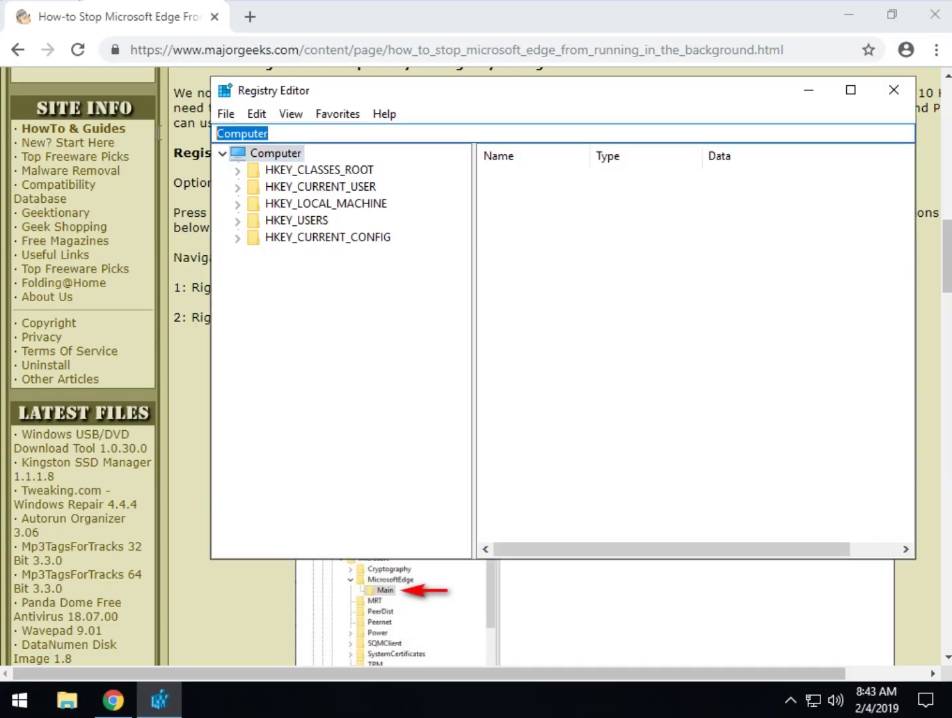
key(ctrl+v)
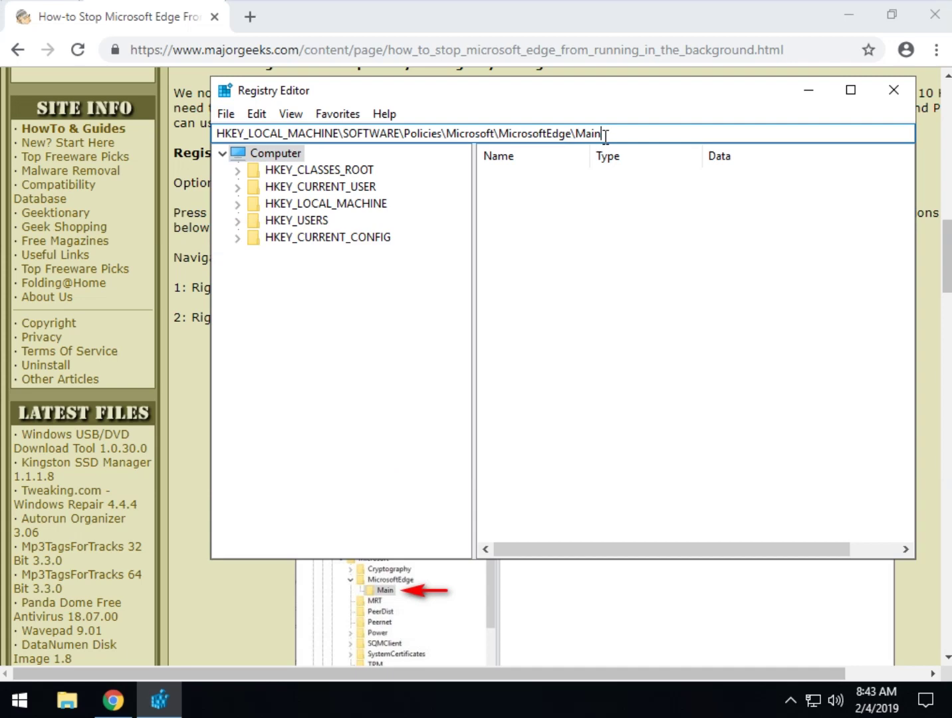
key(Return)
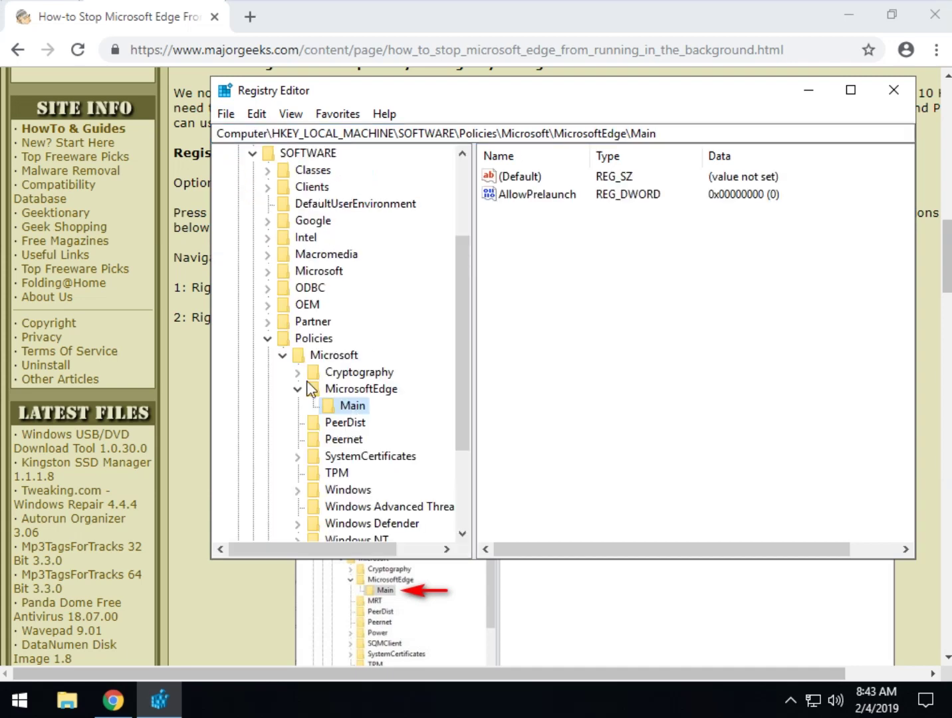
Compare the guide with Registry Editor, checking the AllowPrelaunch value under Main.
click(196, 352)
scroll(509, 301, down, 3)
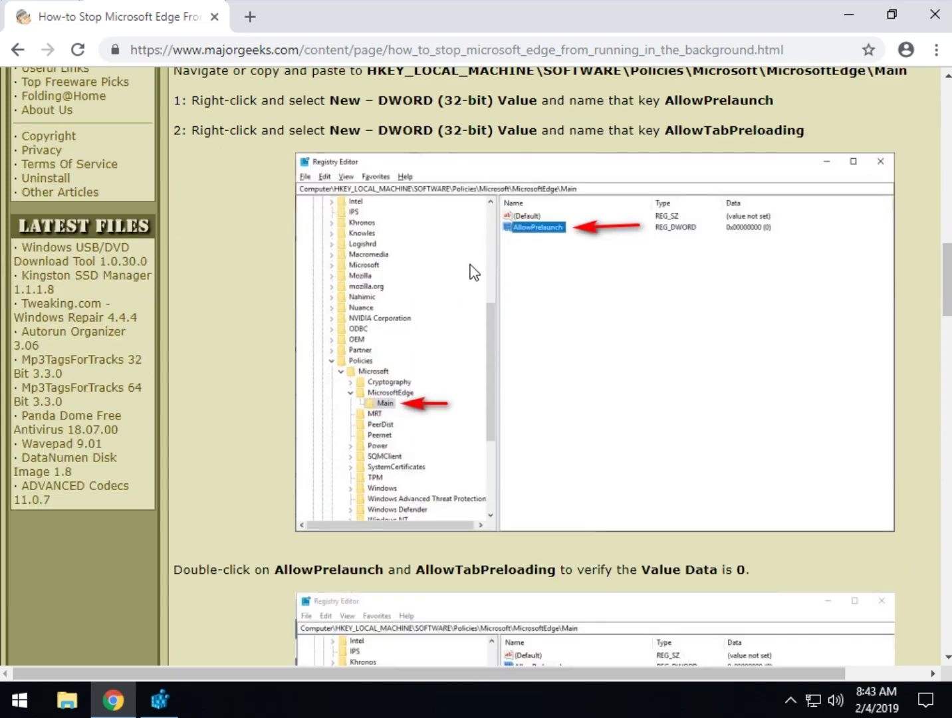
scroll(473, 270, up, 1)
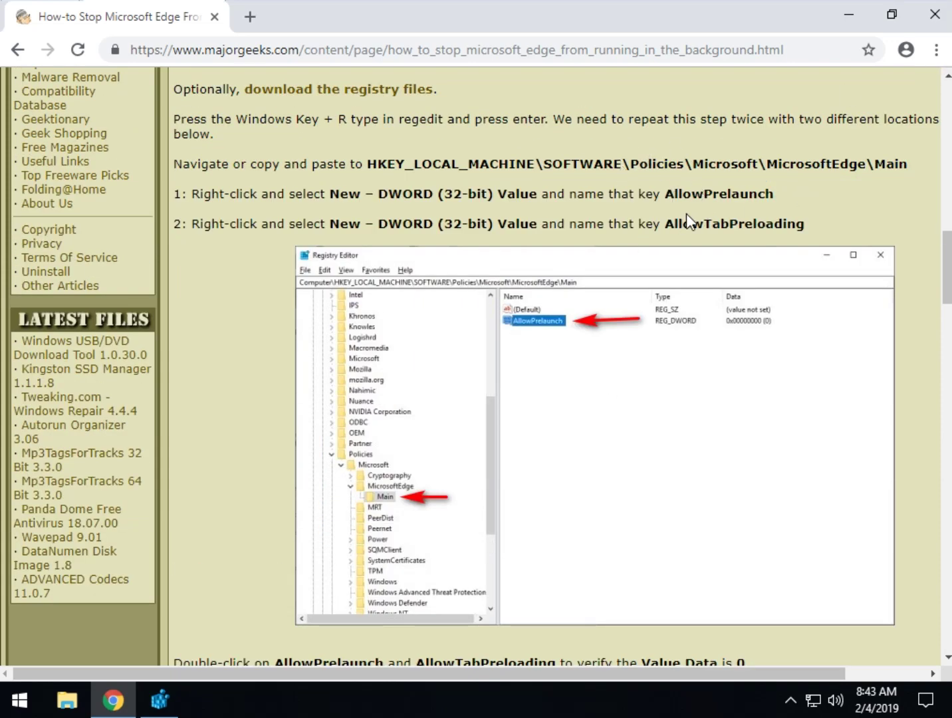
click(160, 700)
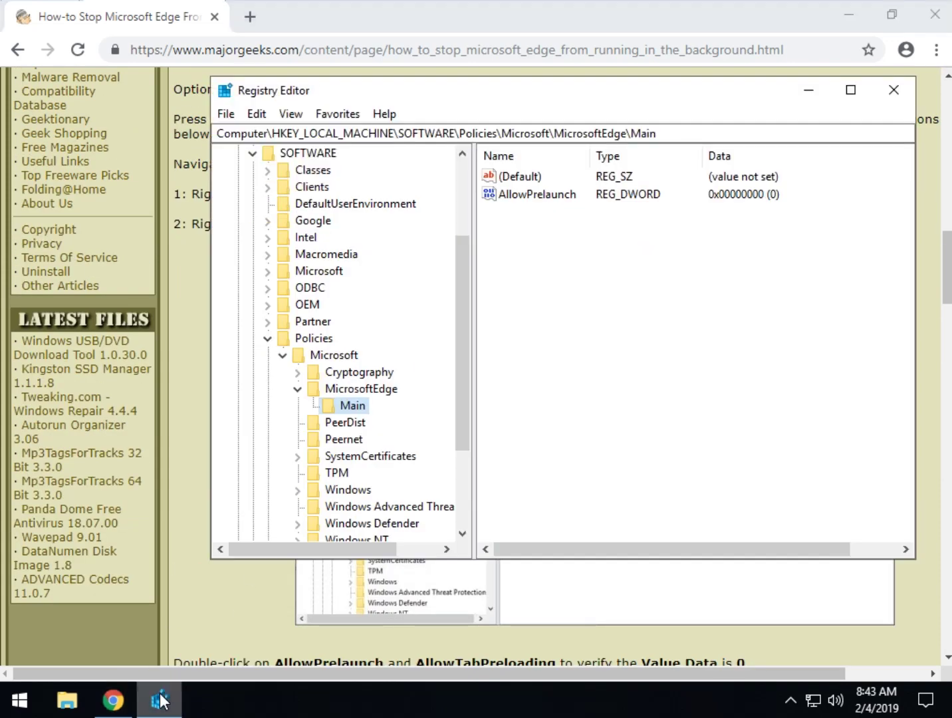
click(561, 197)
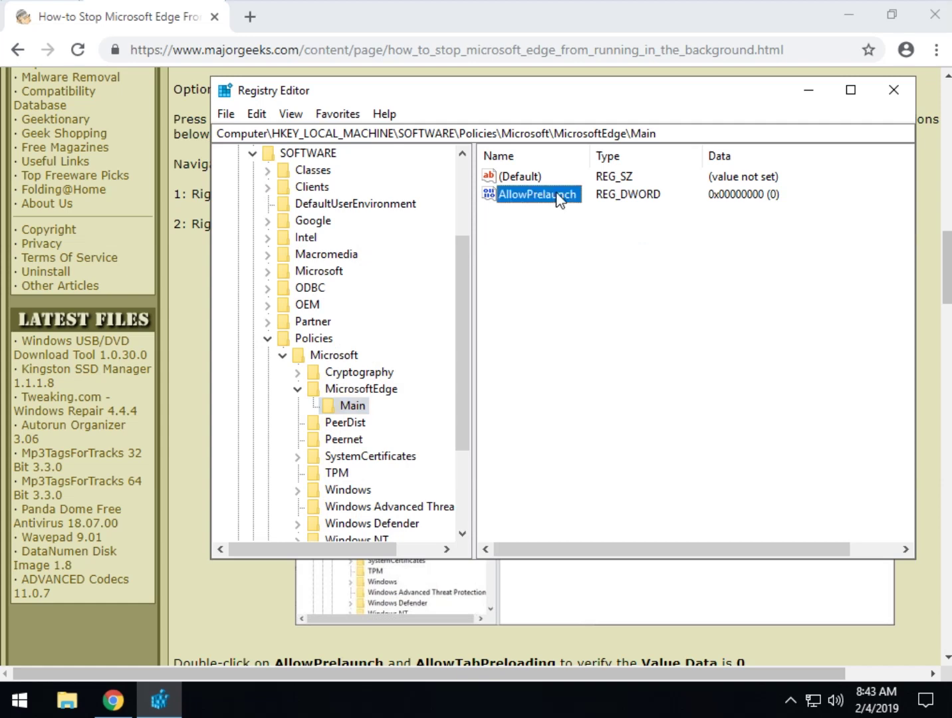
click(354, 407)
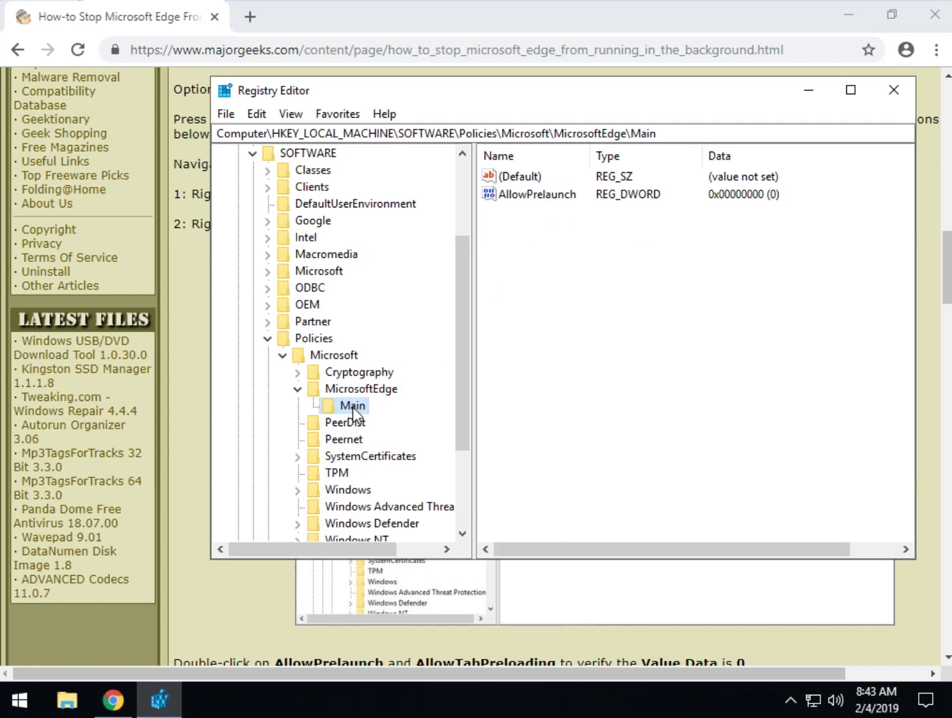
Copy the value name AllowTabPreloading from the guide.
click(184, 405)
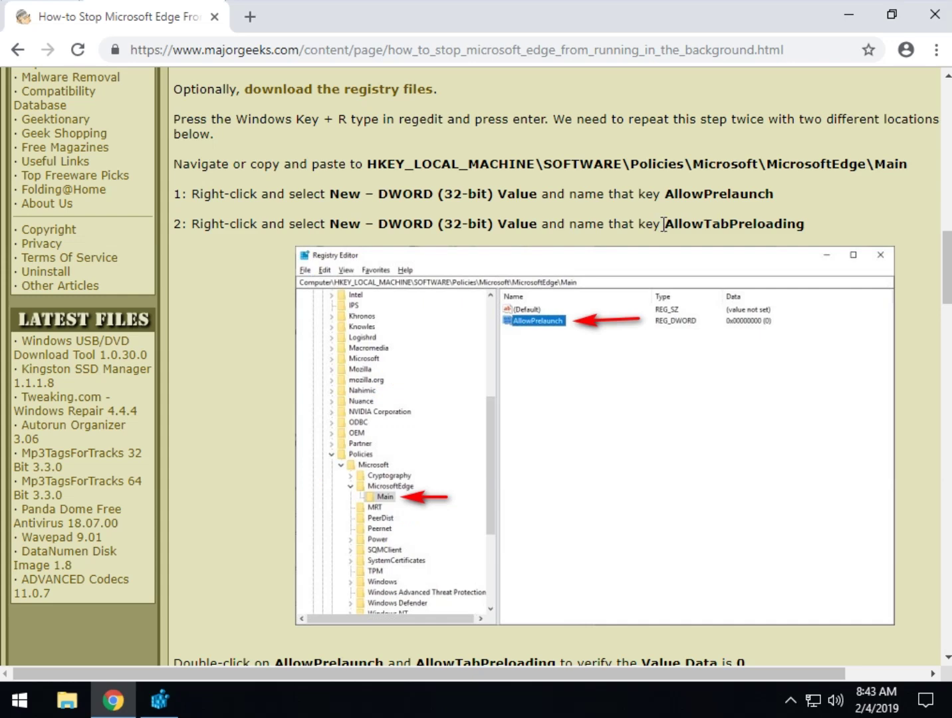
double_click(694, 224)
right_click(806, 228)
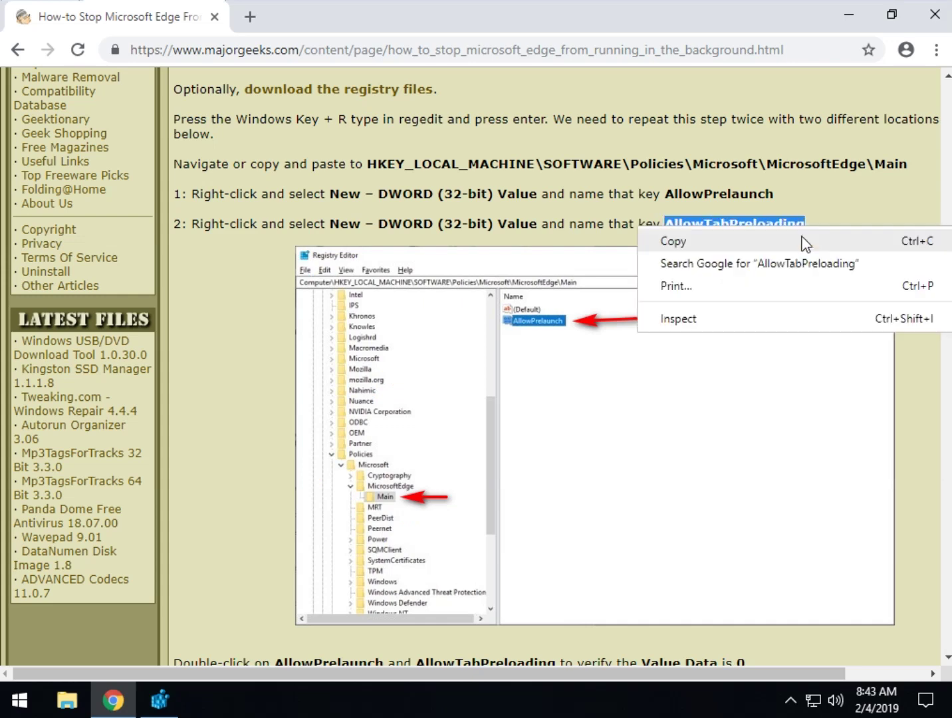
click(796, 238)
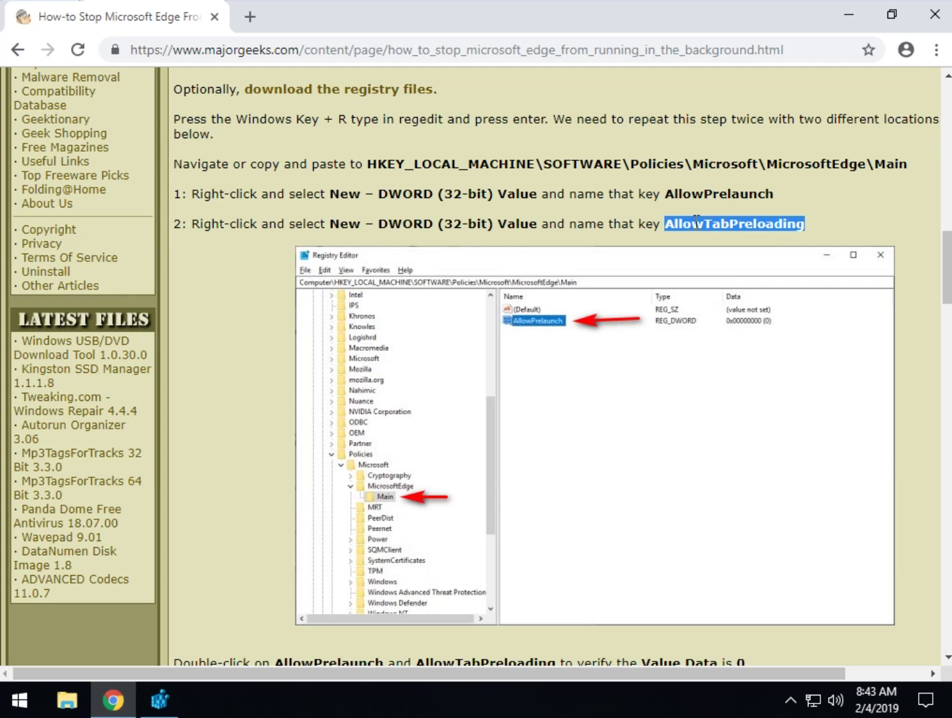
Create a new DWORD (32-bit) value named AllowTabPreloading under Main.
click(160, 700)
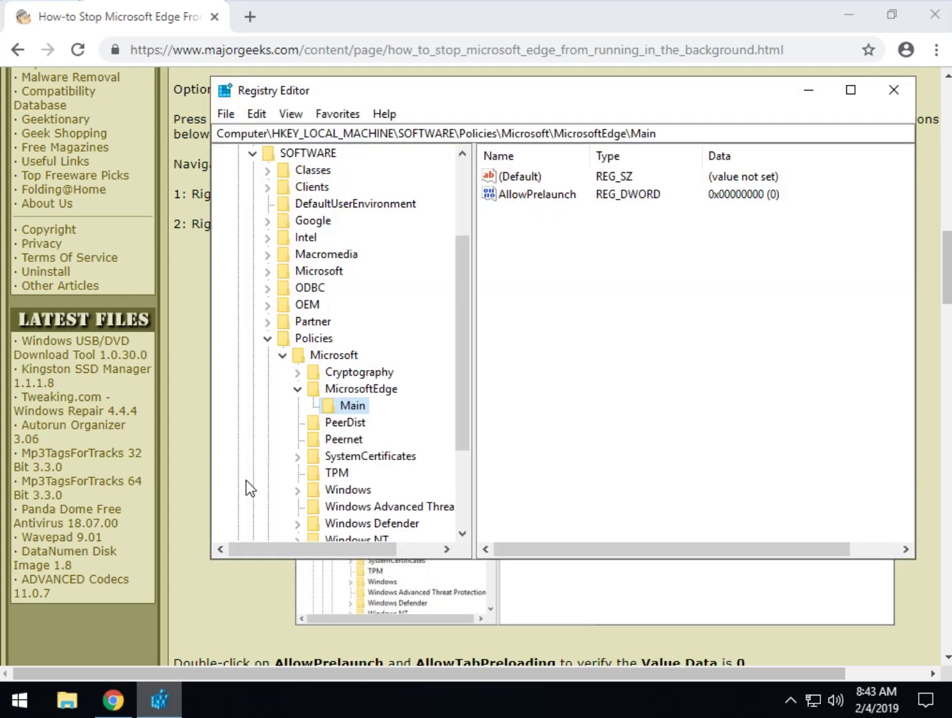
right_click(556, 228)
mouse_move(569, 239)
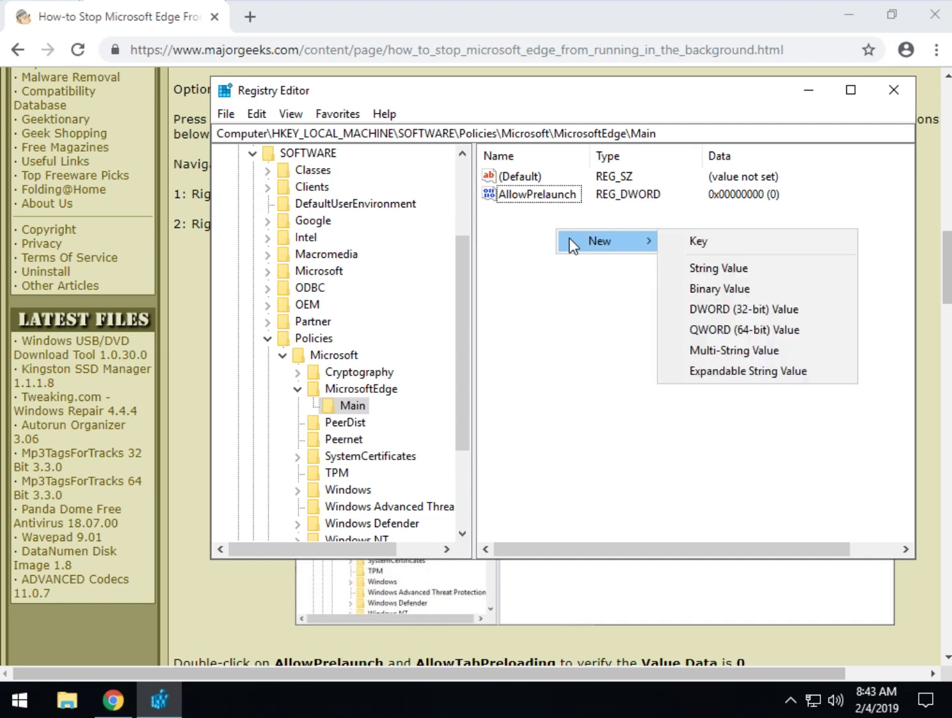
click(734, 311)
key(ctrl+v)
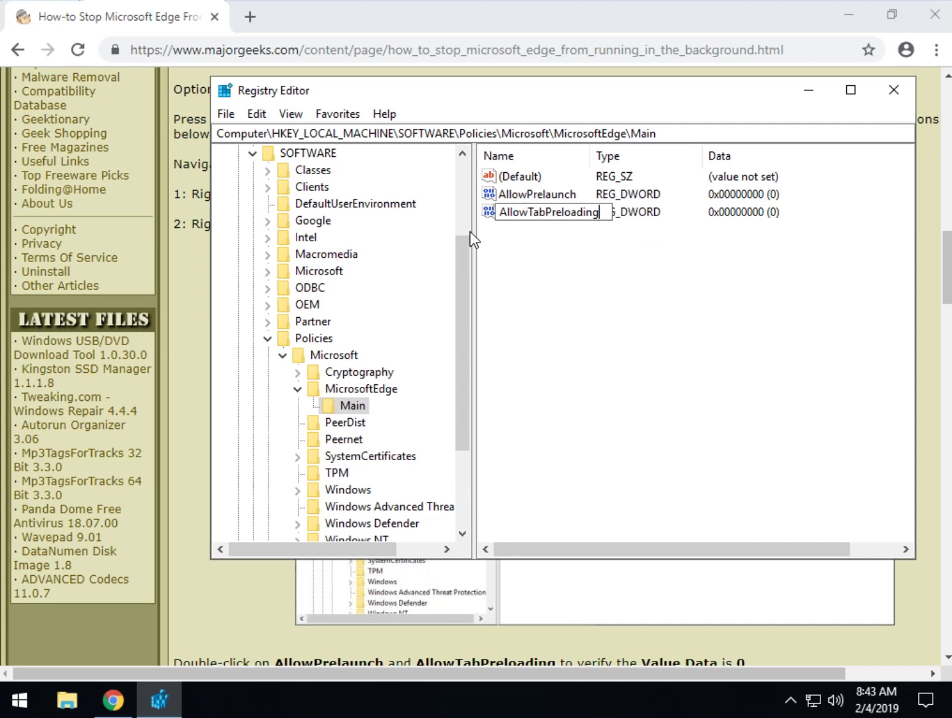
key(Return)
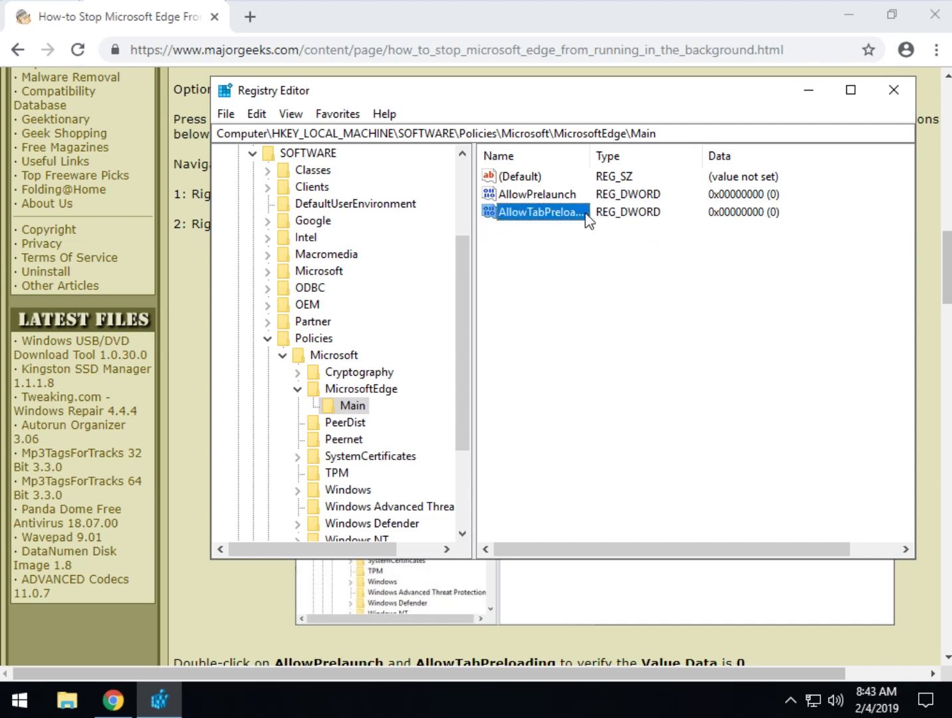
Verify that AllowPrelaunch and AllowTabPreloading both hold data 0.
double_click(552, 193)
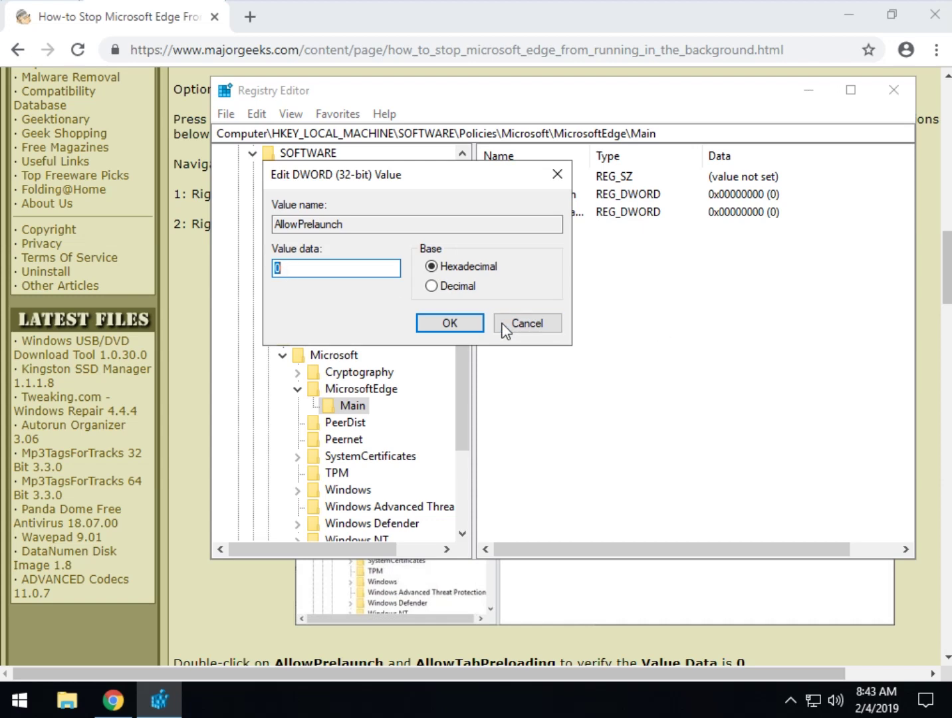
click(528, 326)
double_click(542, 214)
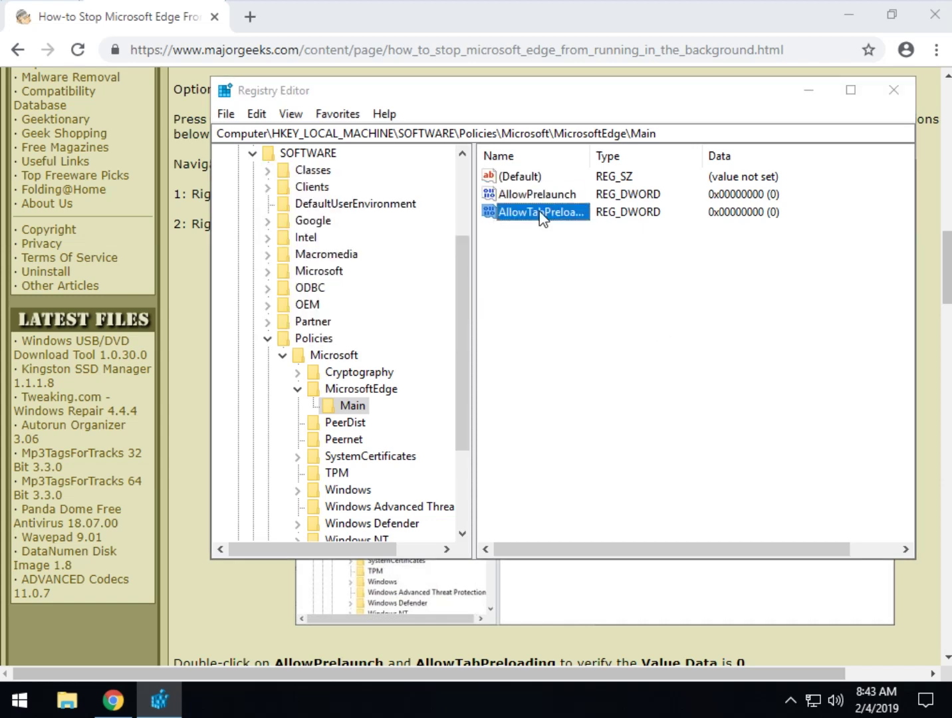
click(535, 325)
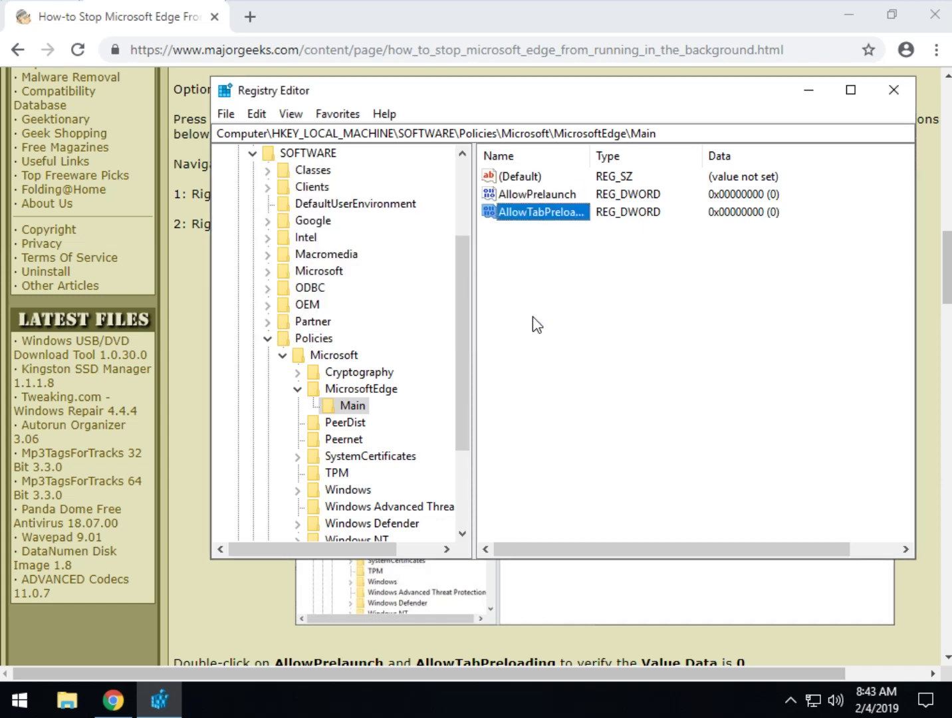
Close Registry Editor and scroll the article to the Group Policy Editor (10 Pro Only) section.
click(894, 91)
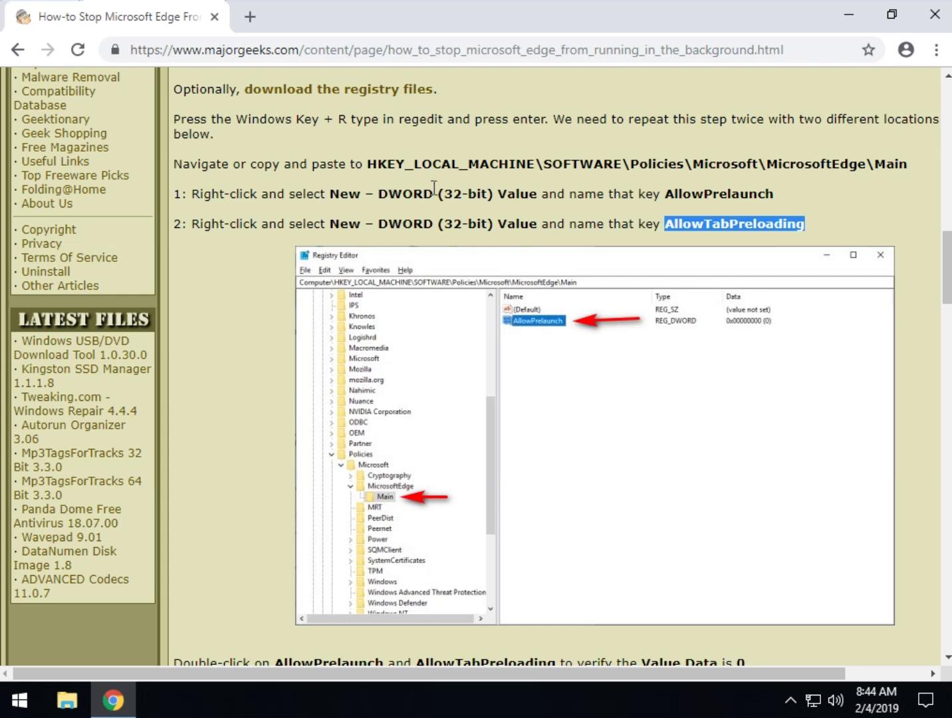
scroll(410, 248, down, 3)
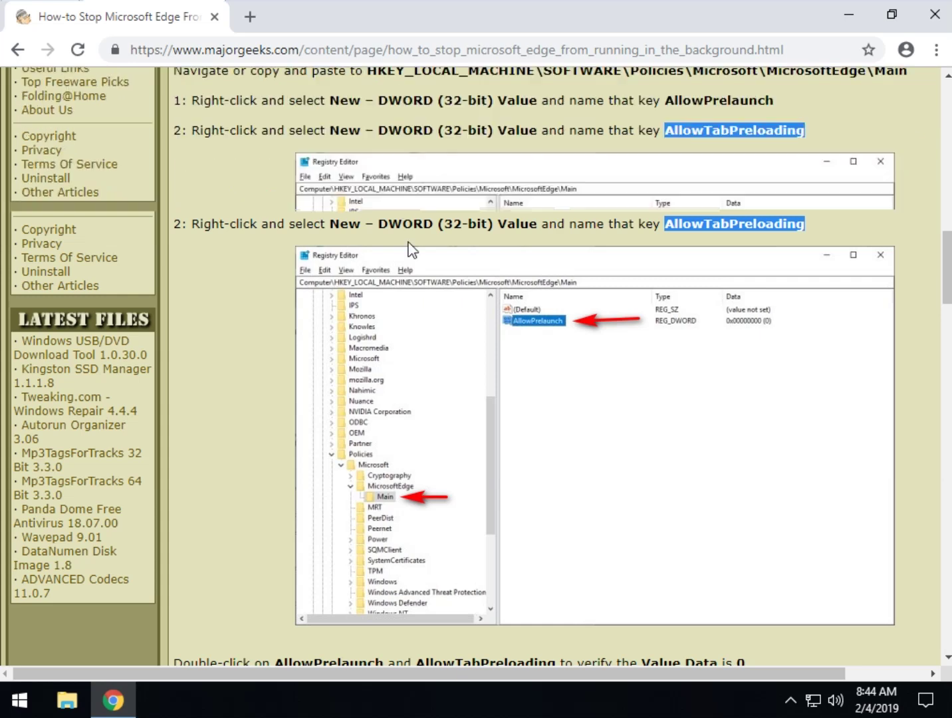
scroll(353, 434, down, 2)
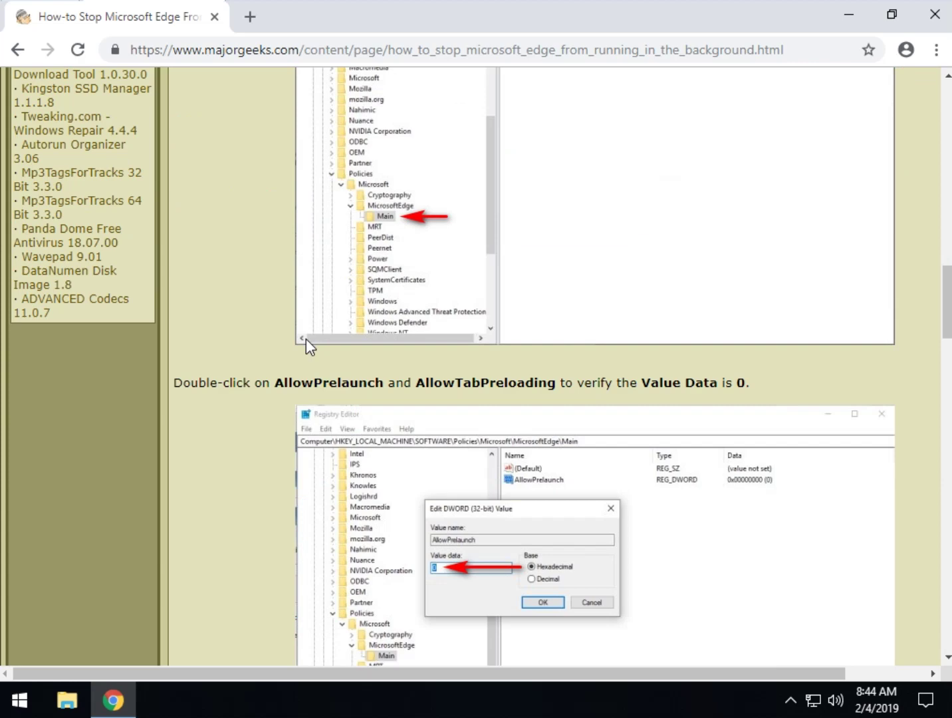
scroll(384, 395, down, 7)
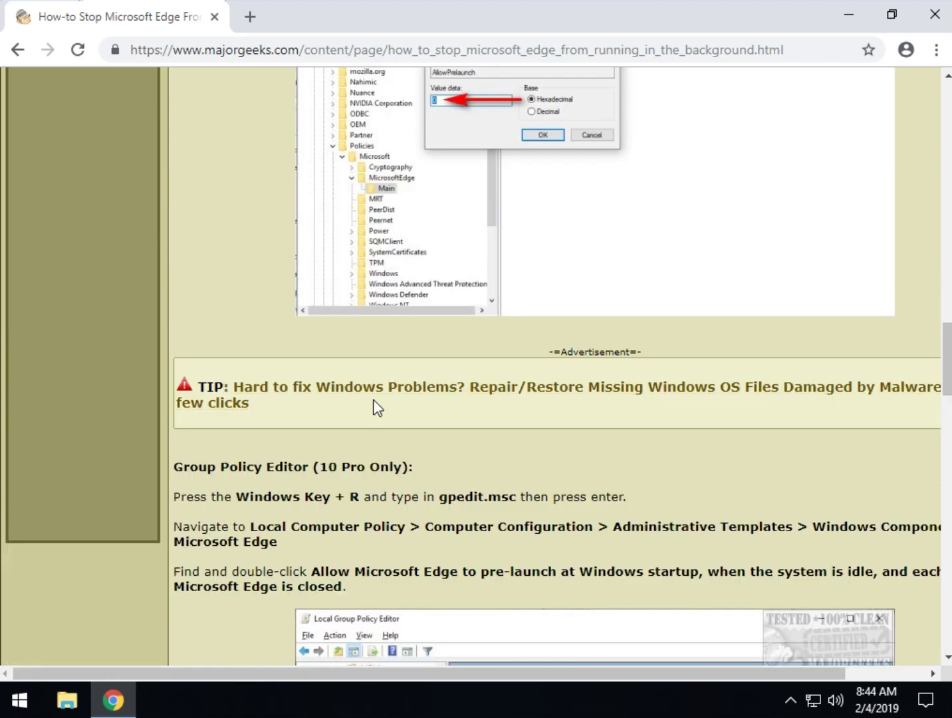
scroll(323, 345, down, 3)
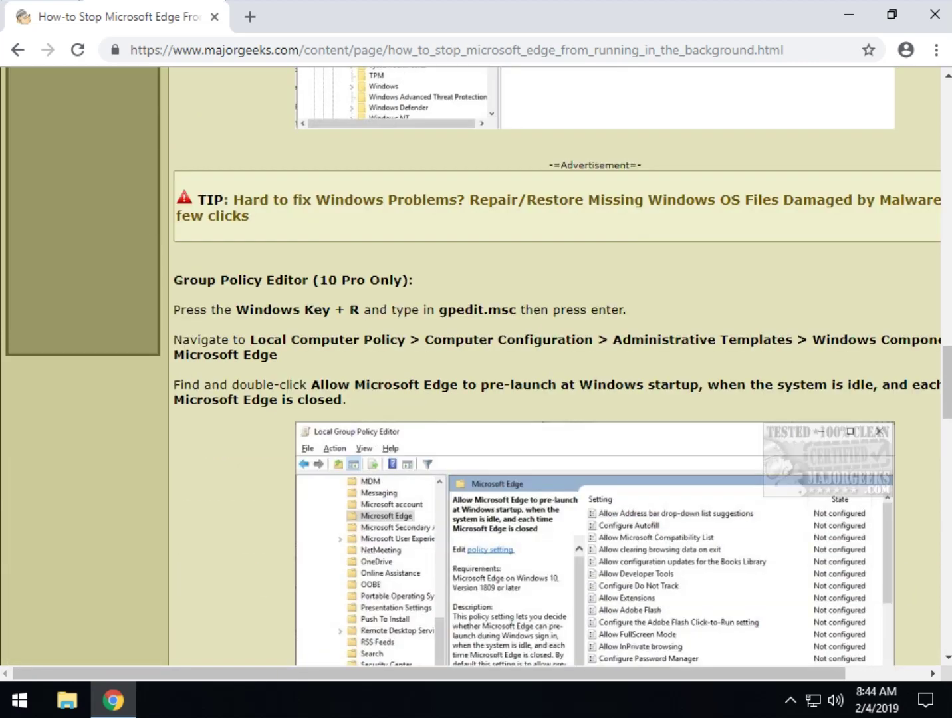
scroll(558, 366, down, 2)
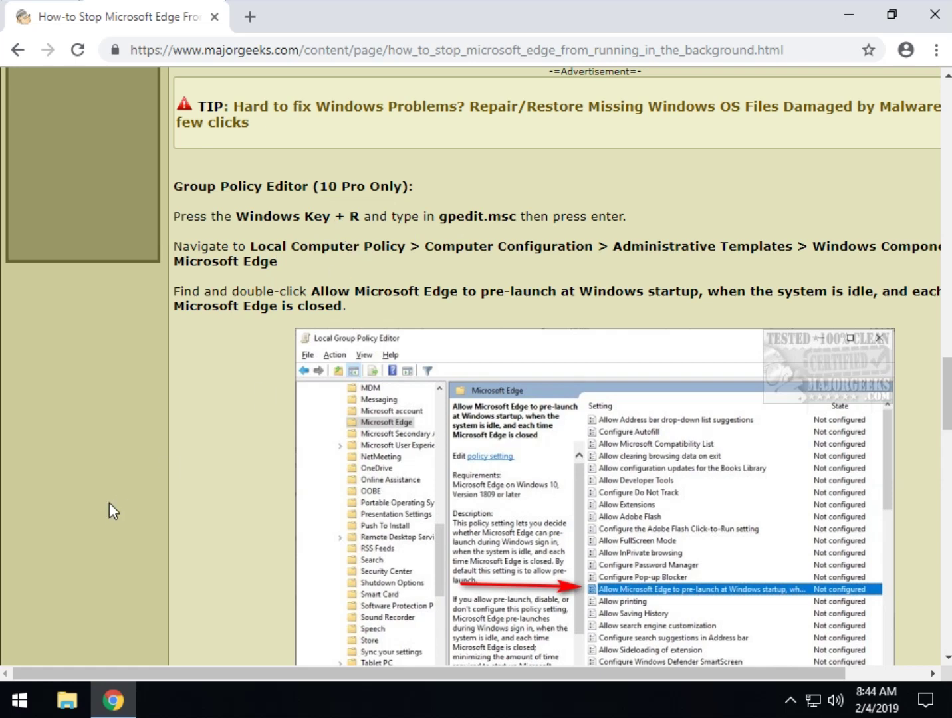
Run gpedit.msc from the Run box to open Local Group Policy Editor.
key(super+r)
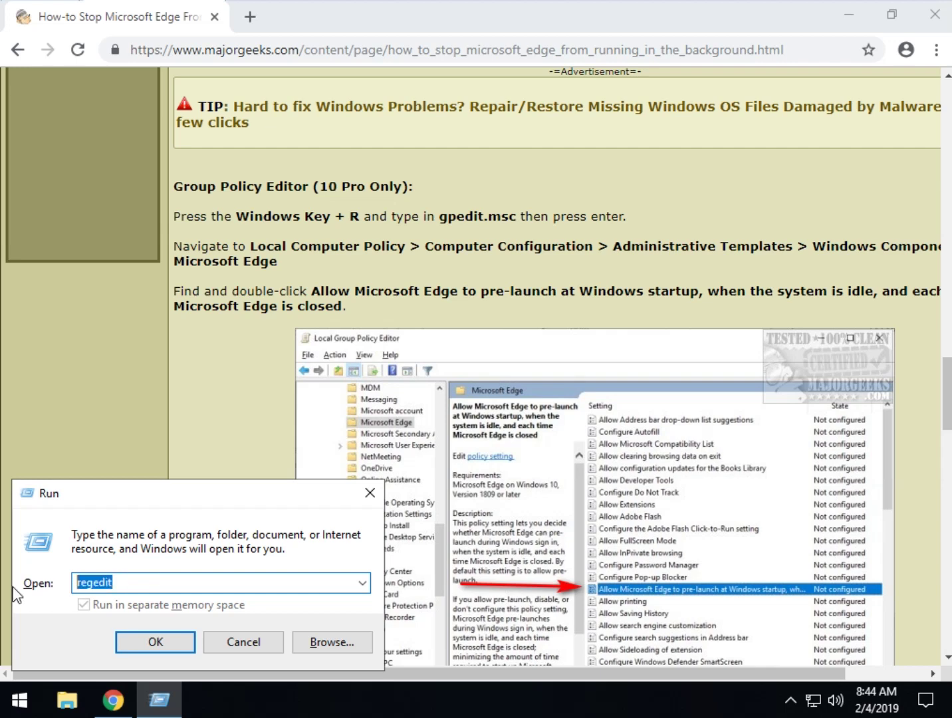
text(gpedit.ms)
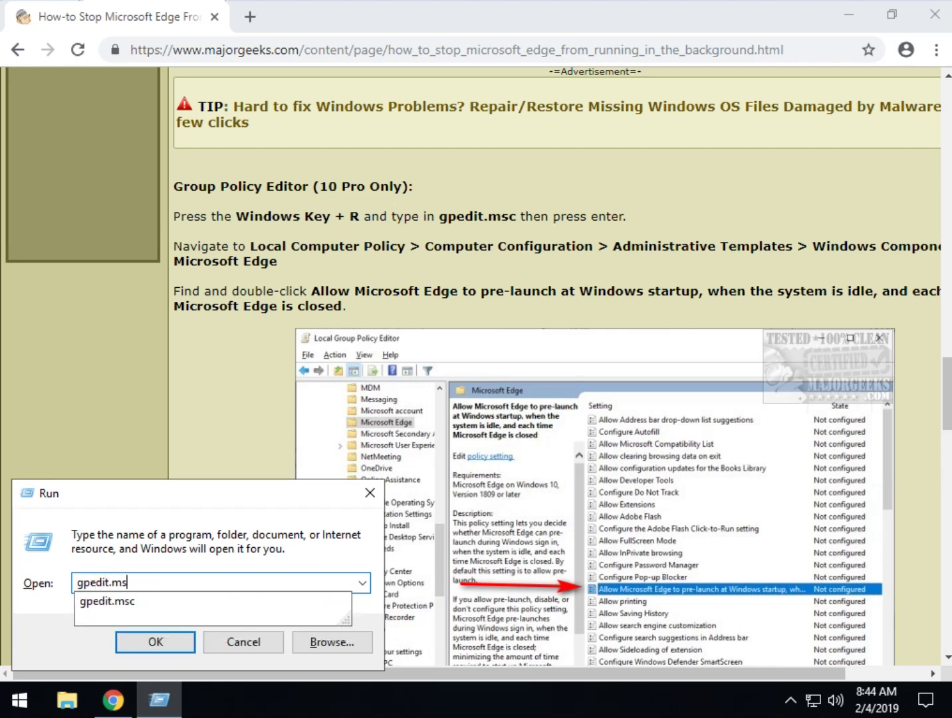
text(c)
key(Return)
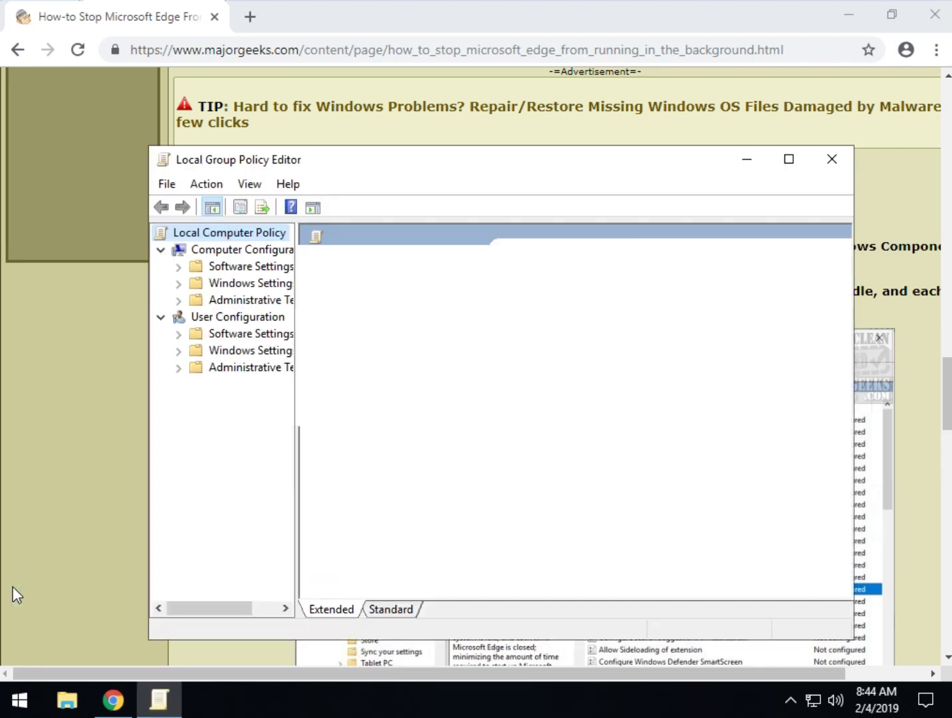
Navigate to Administrative Templates > Windows Components > Microsoft Edge policies.
drag(520, 166, 549, 376)
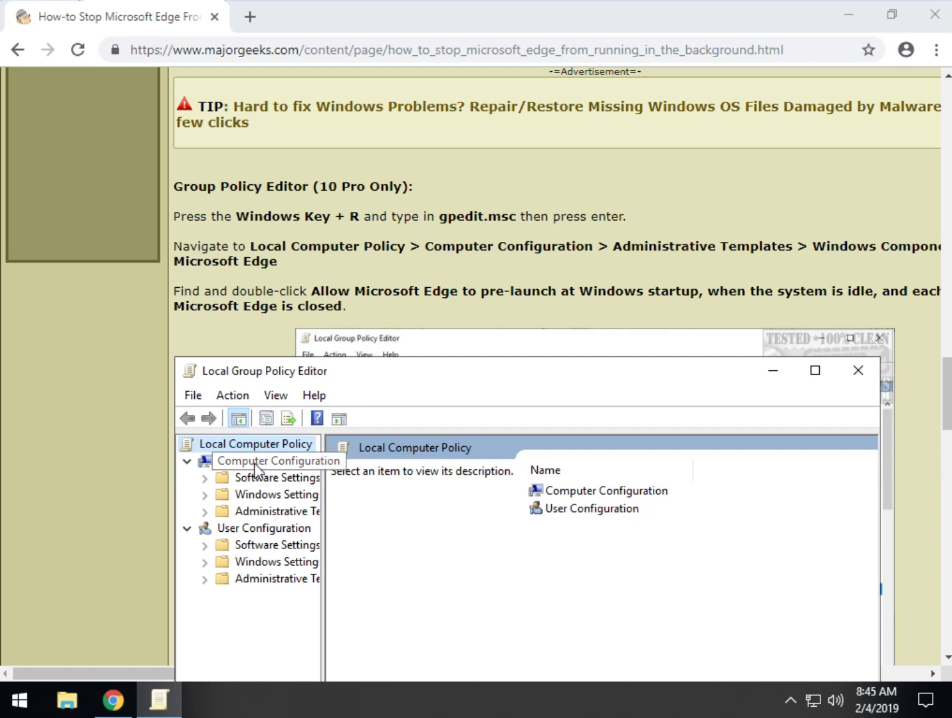
click(205, 511)
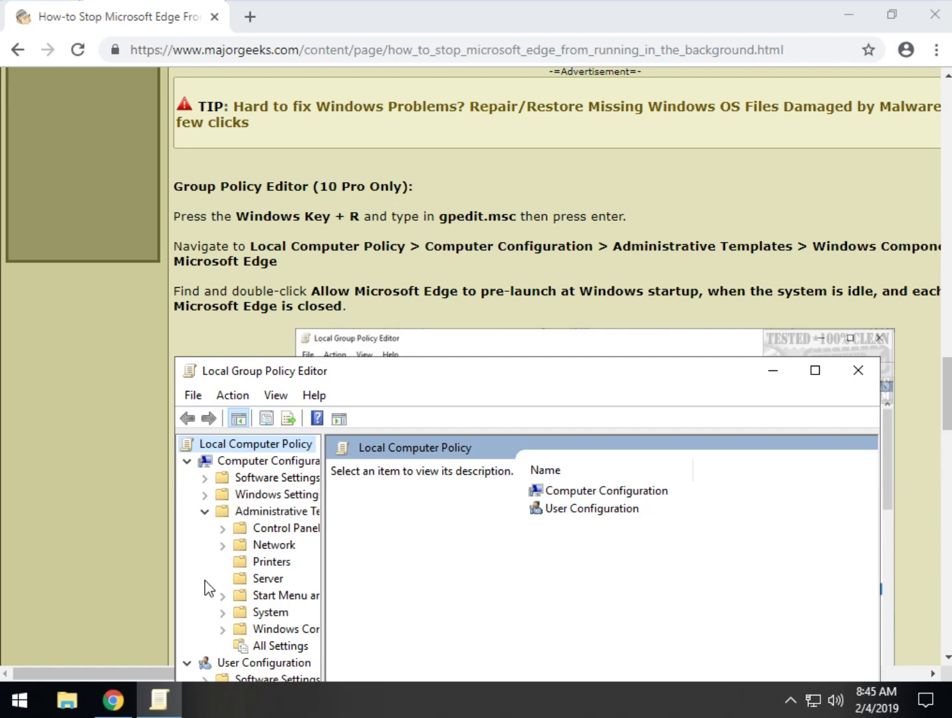
click(224, 629)
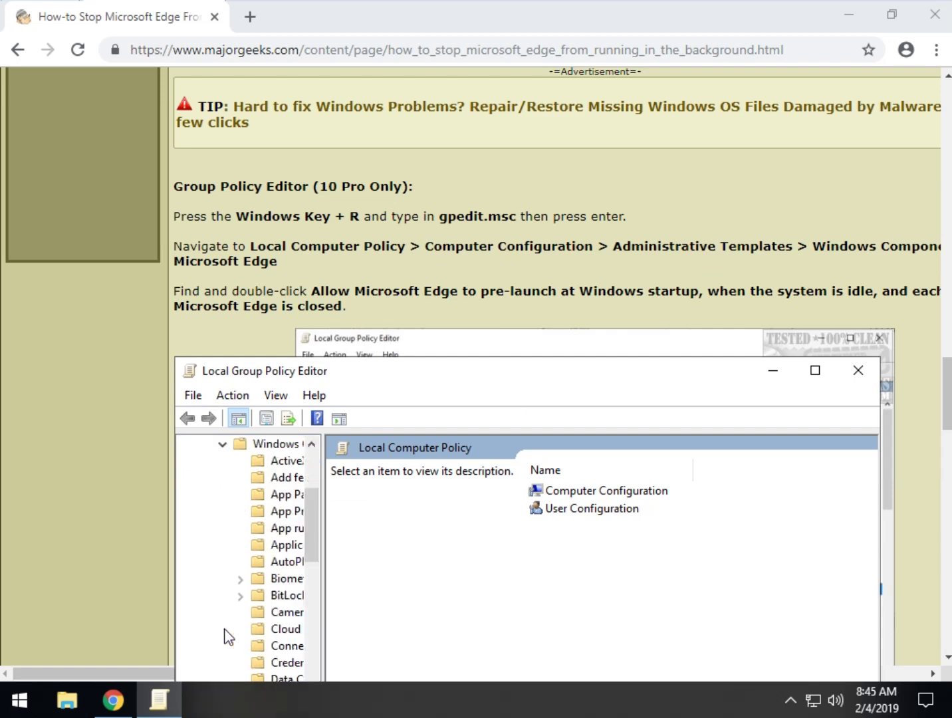
scroll(223, 633, down, 6)
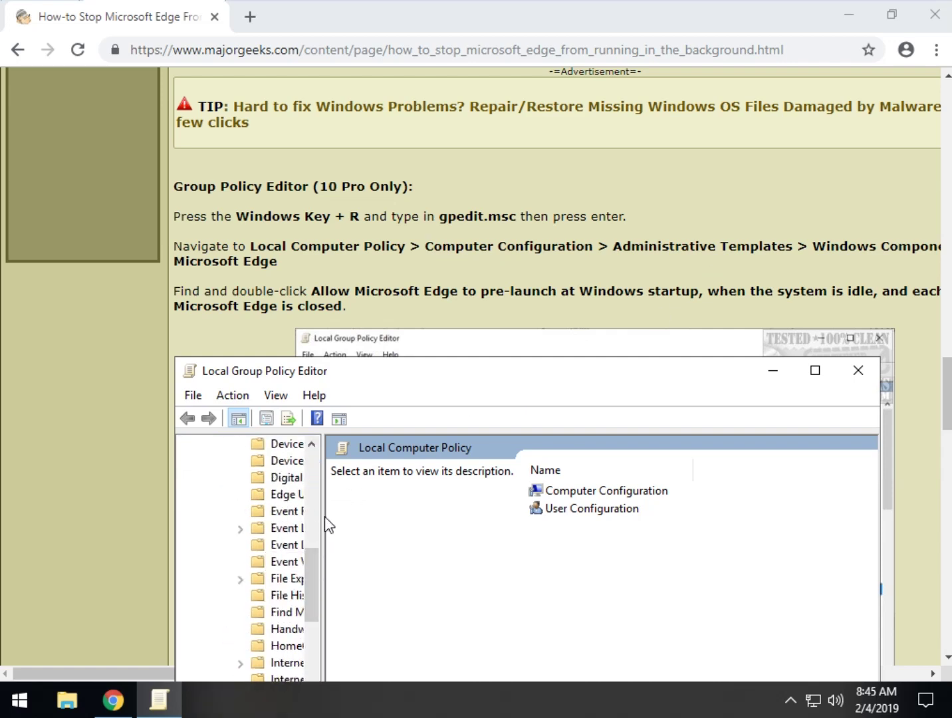
drag(323, 515, 399, 515)
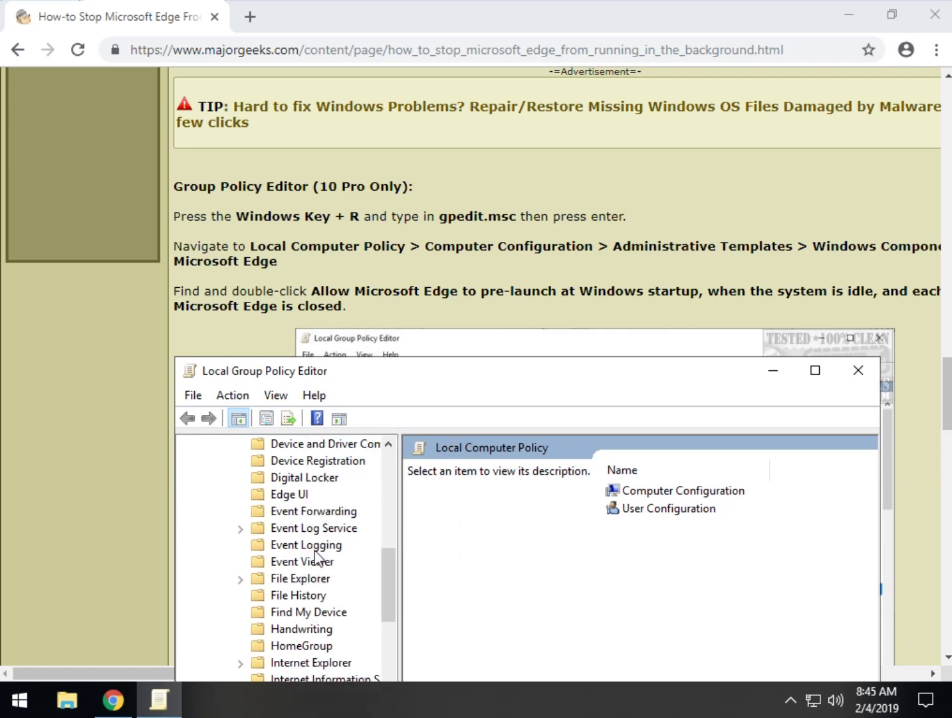
scroll(322, 554, down, 7)
click(308, 444)
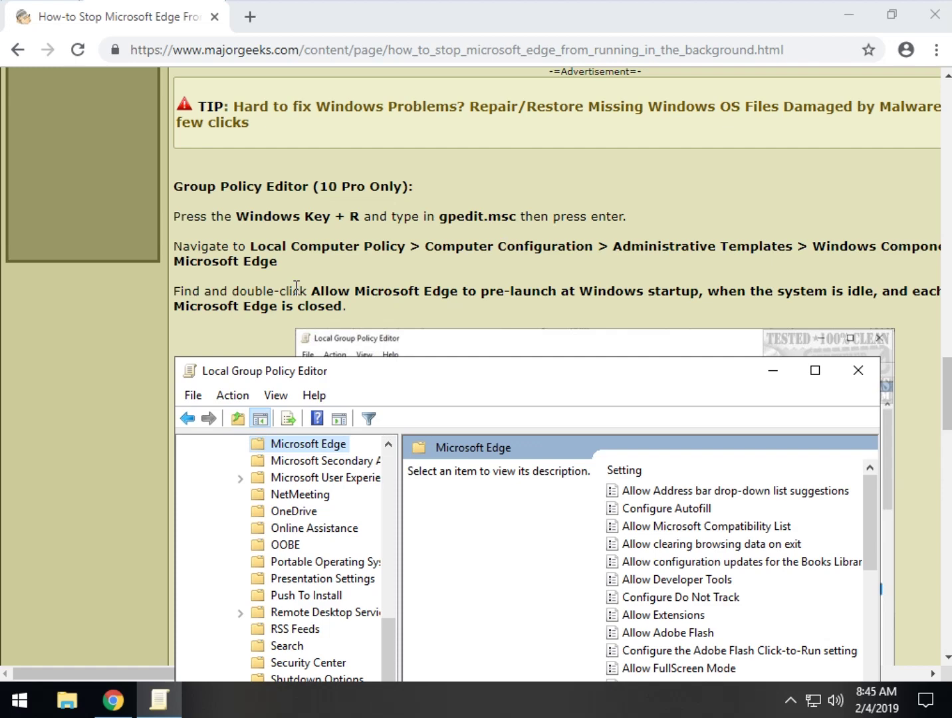
Widen the editor to show each Edge policy's State column, then minimize it.
drag(630, 384, 476, 116)
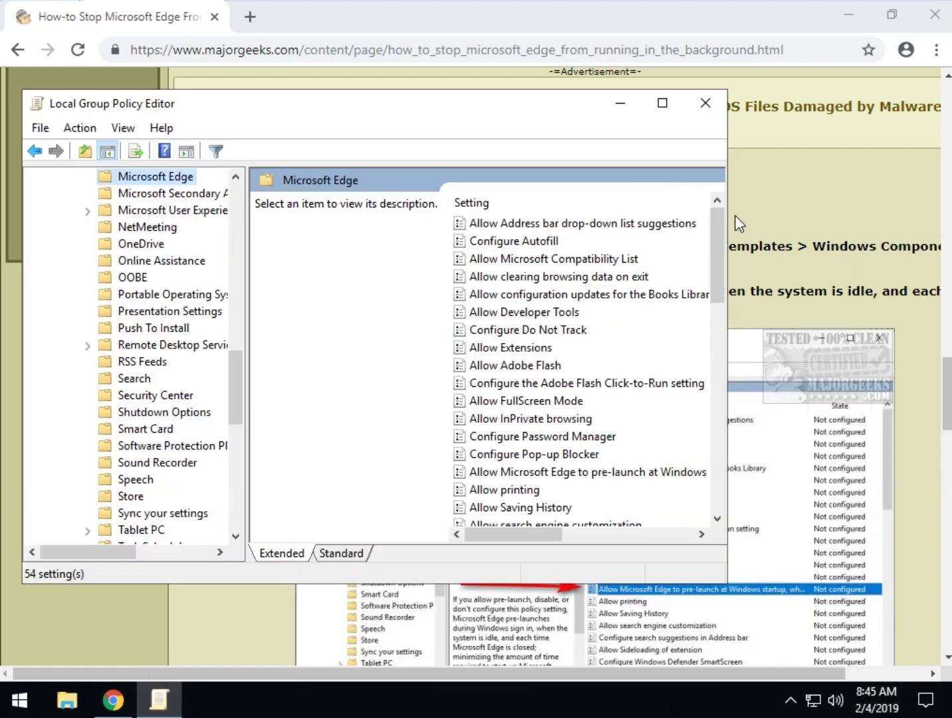
drag(726, 214, 934, 215)
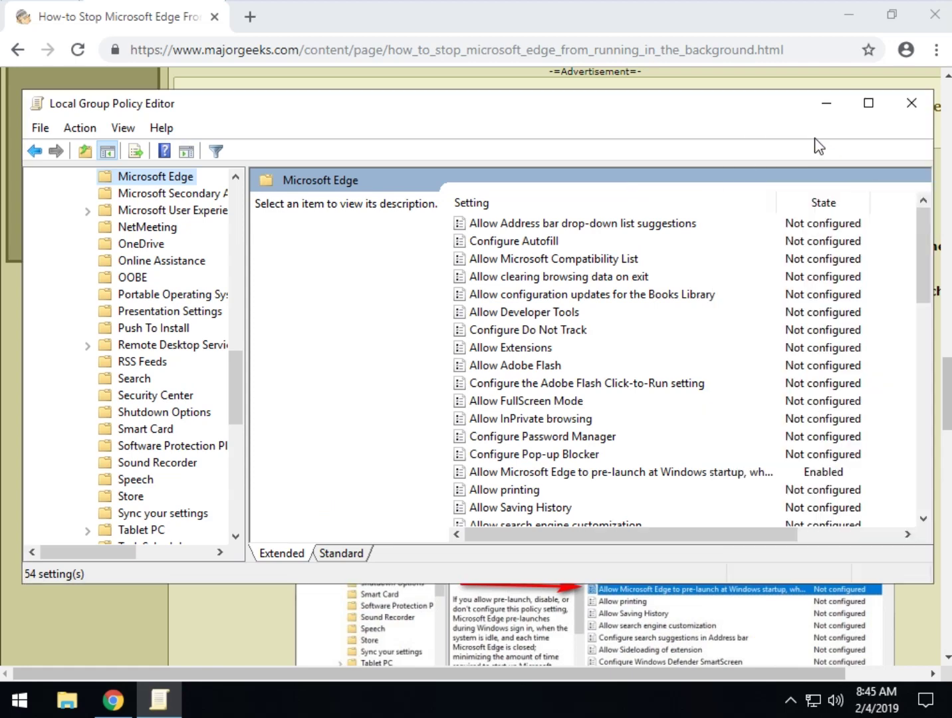
click(825, 97)
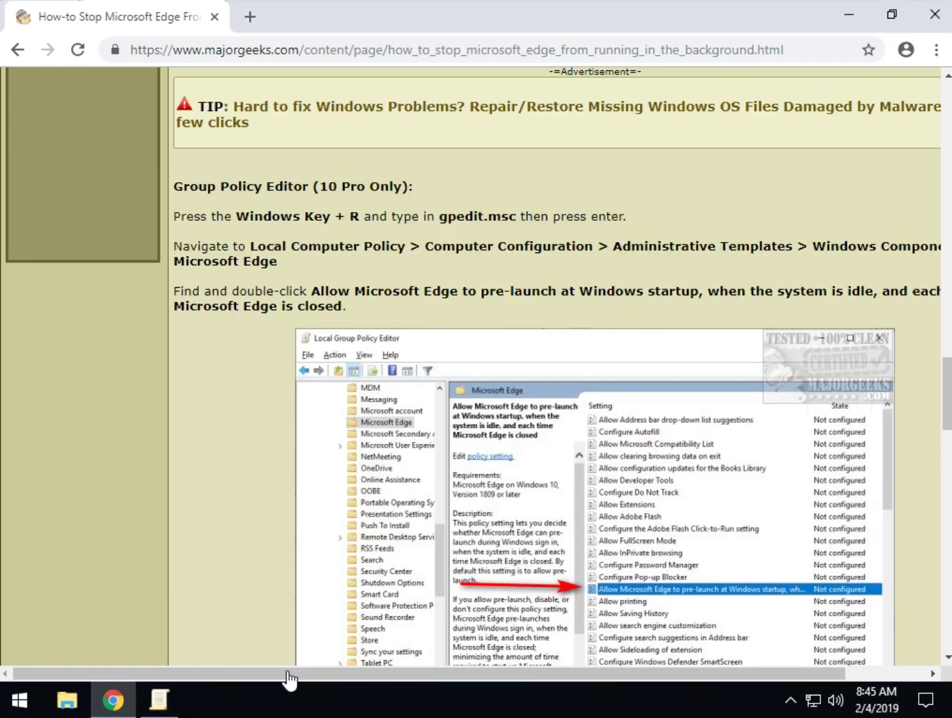
drag(393, 676, 285, 675)
Sort the Edge policies by name and find the start-and-load policy name in the tutorial.
click(157, 700)
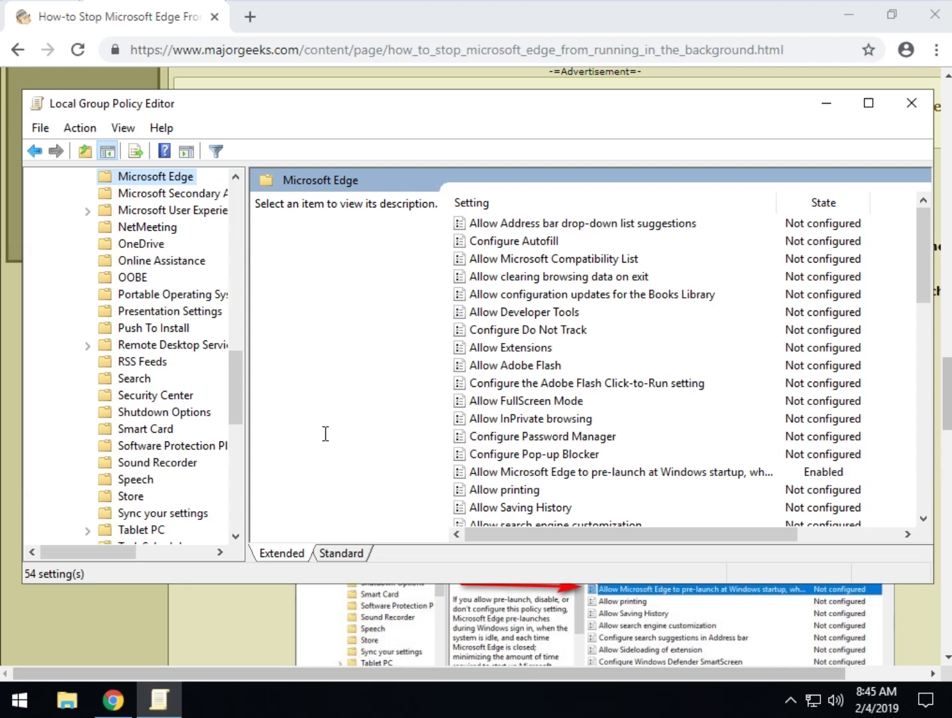
click(507, 207)
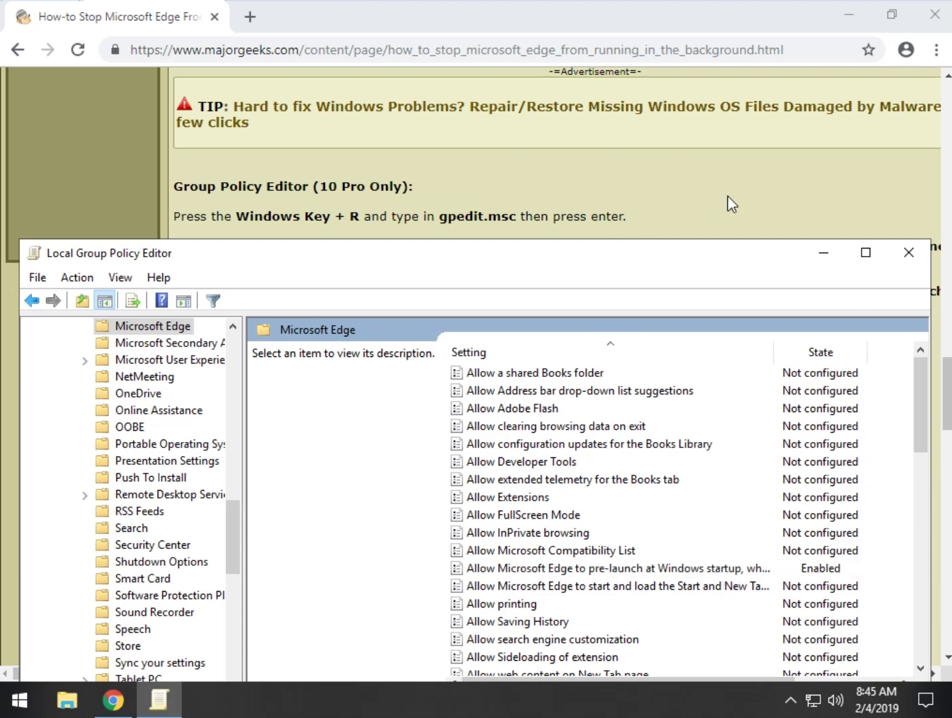
click(727, 200)
scroll(572, 353, down, 8)
scroll(389, 309, down, 8)
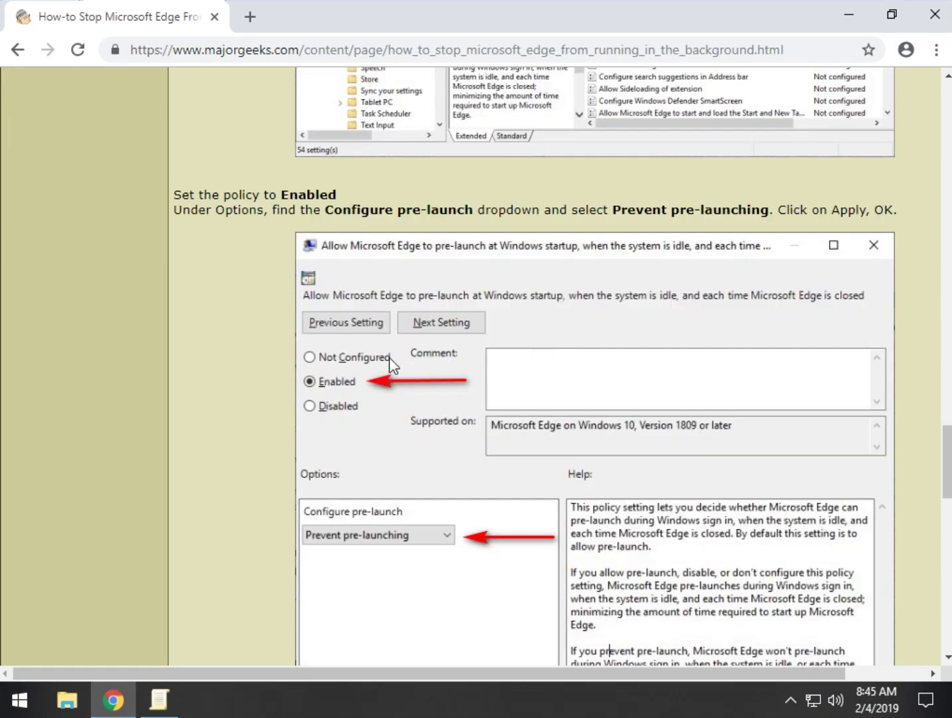
drag(249, 358, 566, 370)
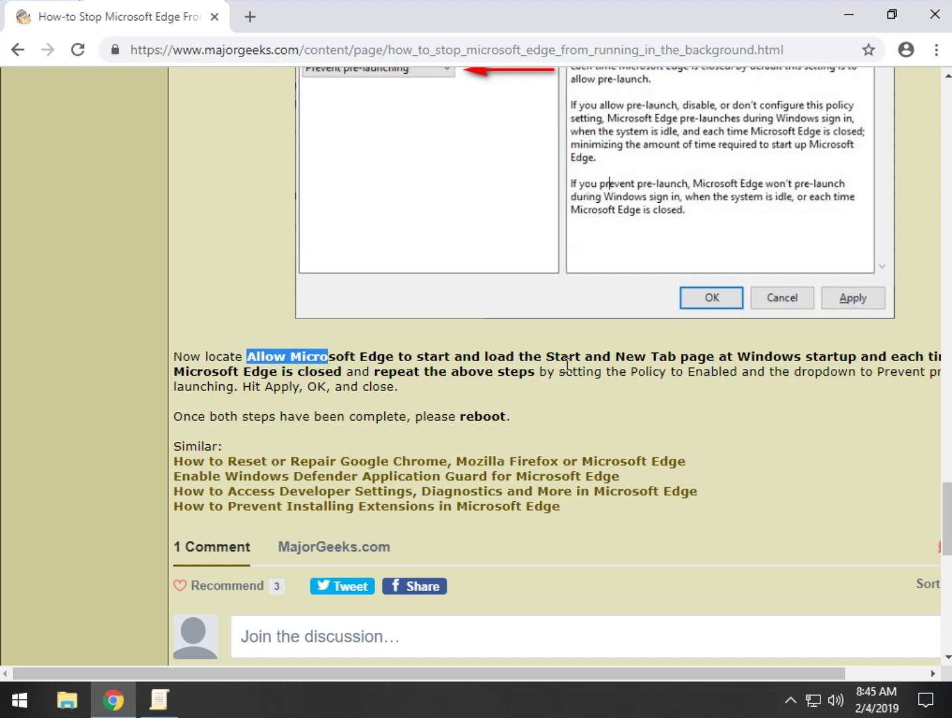
click(540, 399)
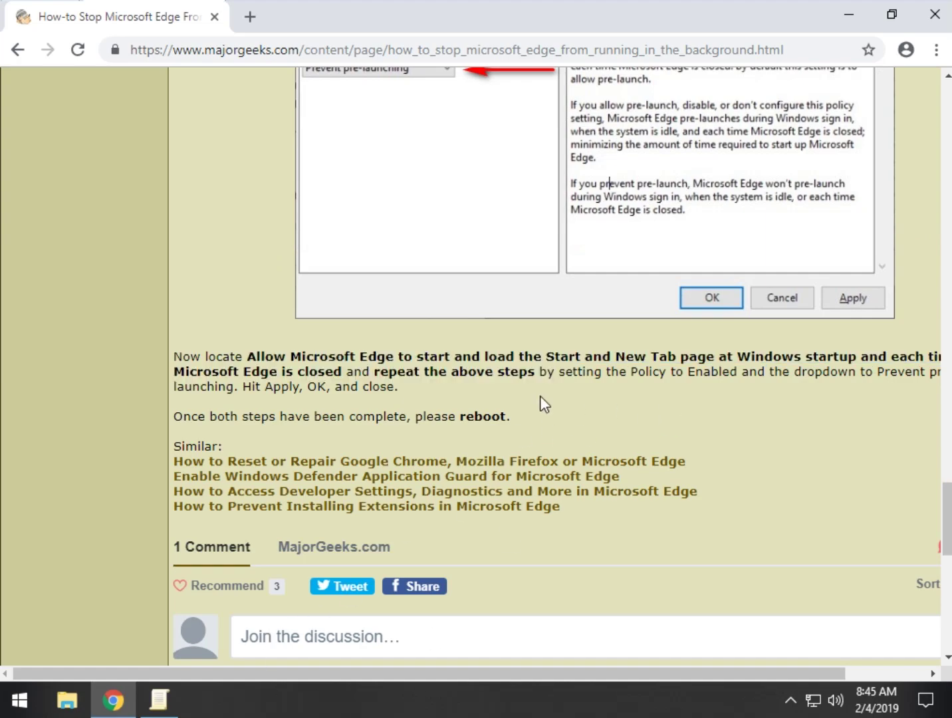
scroll(506, 369, up, 12)
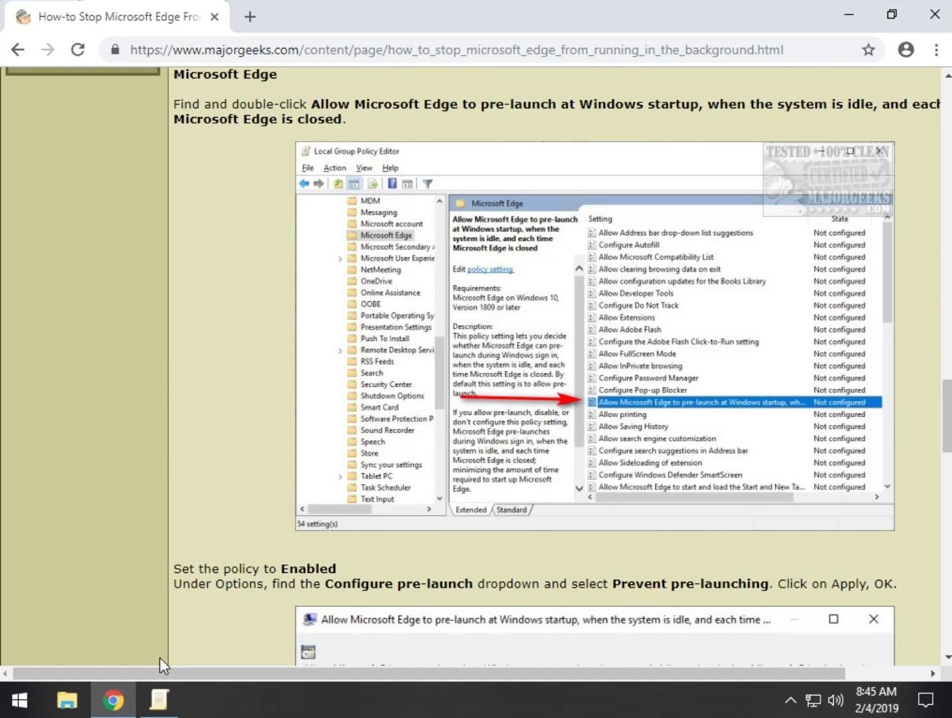
Compare the policy list against the tutorial and select the Edge pre-launch policy.
click(159, 699)
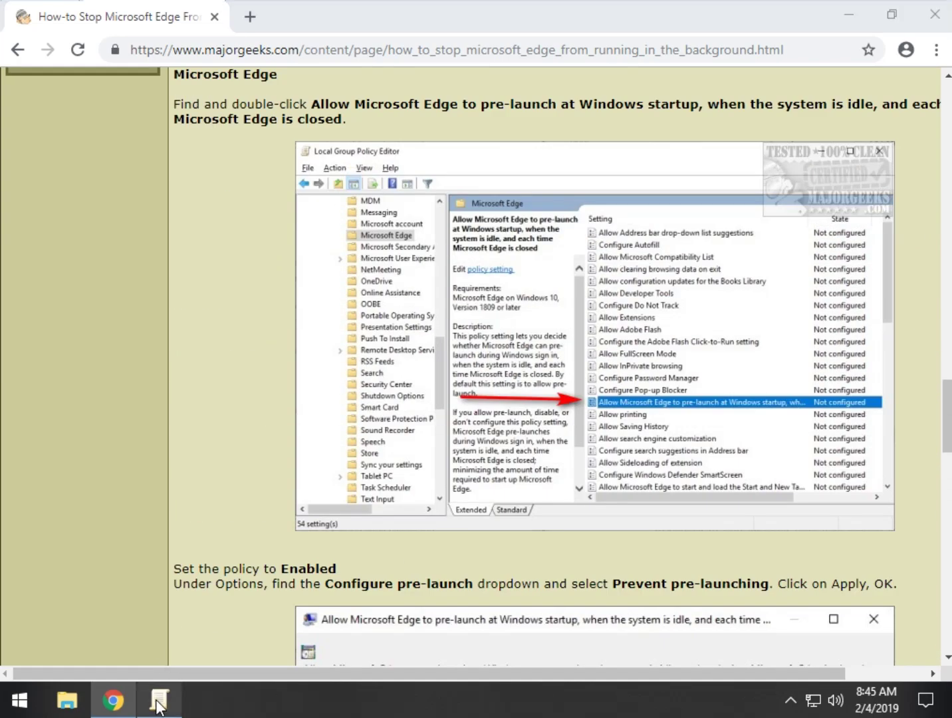
scroll(213, 170, down, 3)
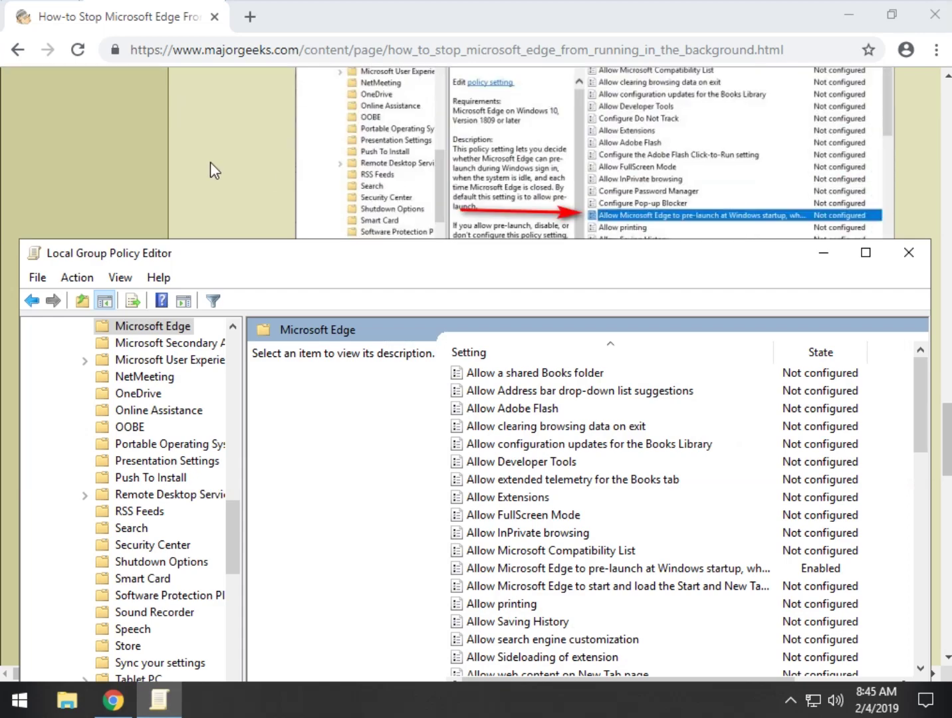
click(225, 173)
scroll(225, 173, down, 5)
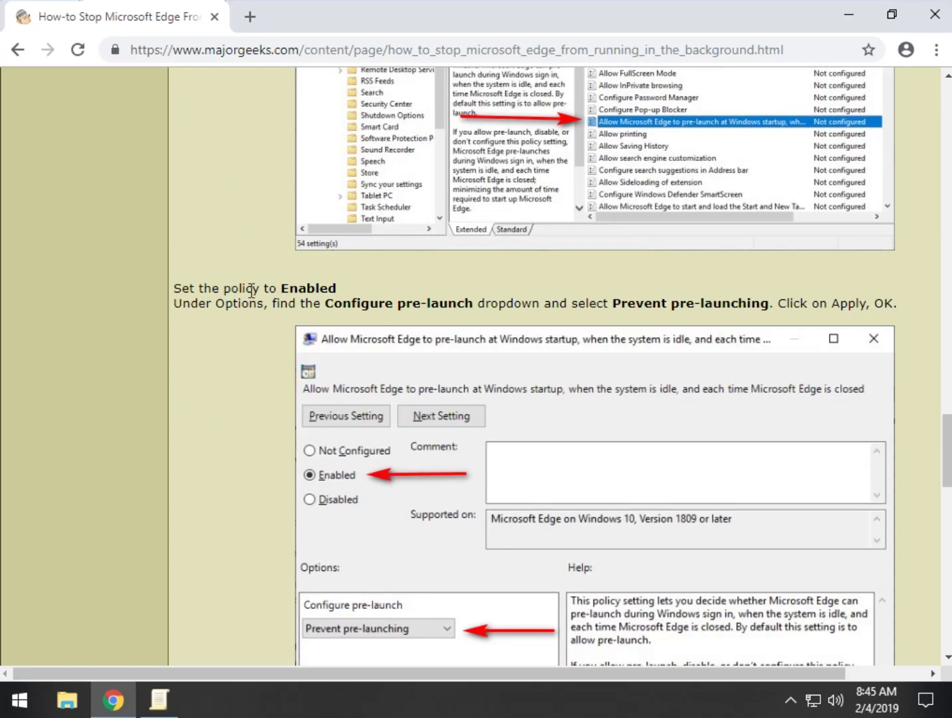
scroll(242, 448, up, 3)
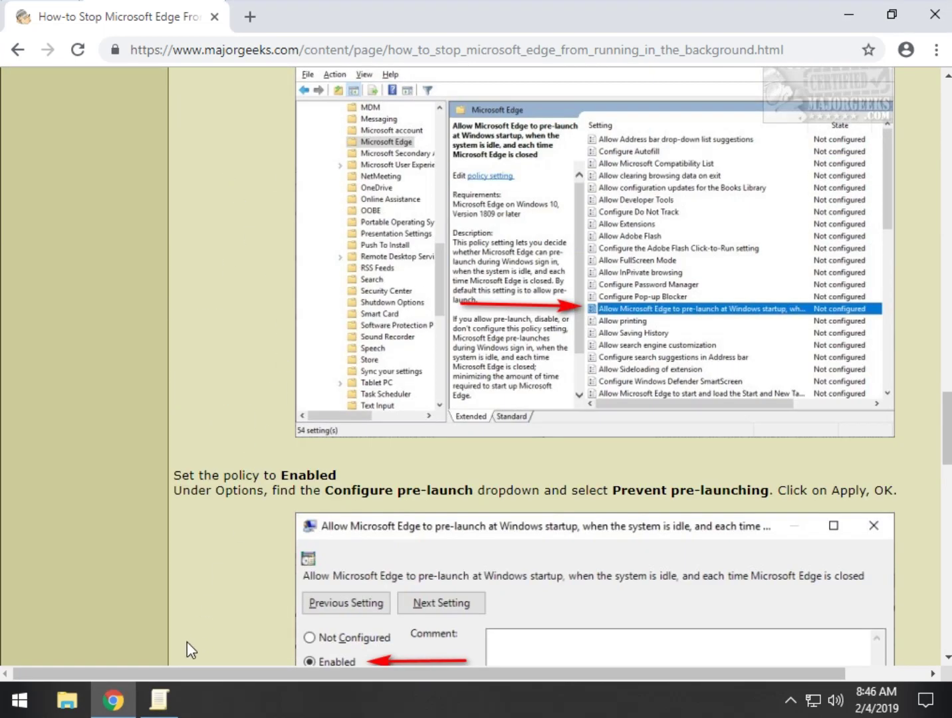
click(165, 698)
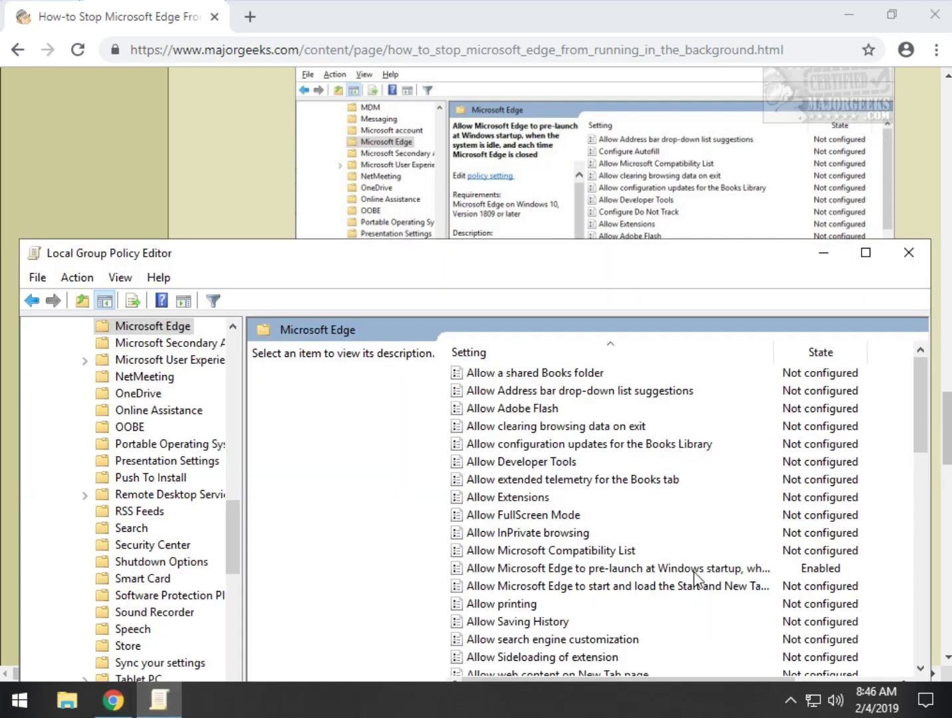
click(673, 569)
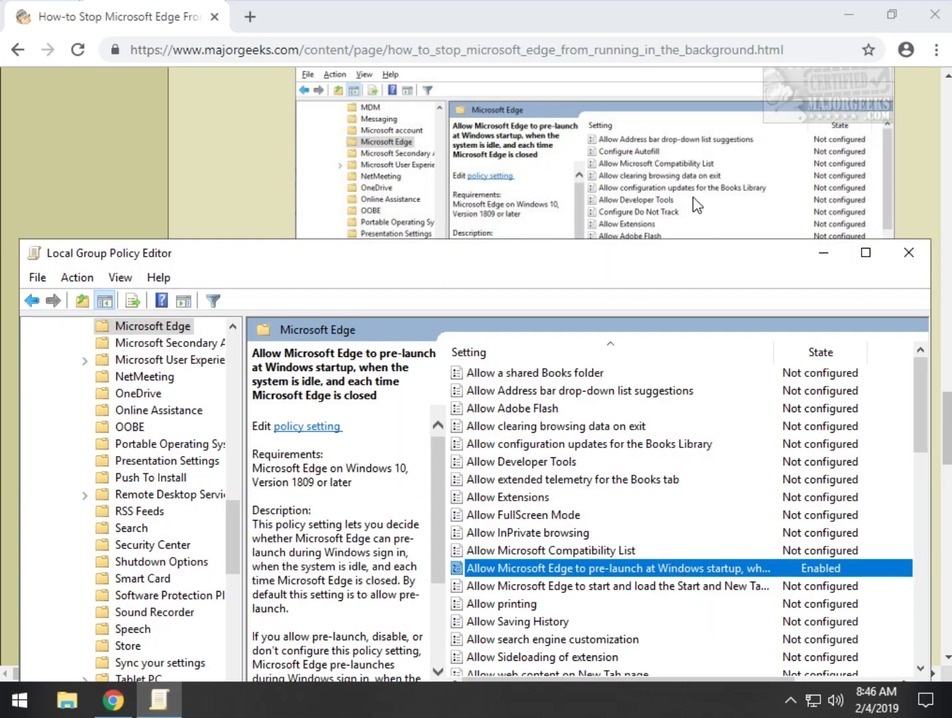
Read further down the tutorial, then move the policy editor up near the screen top.
click(230, 177)
scroll(410, 409, down, 1)
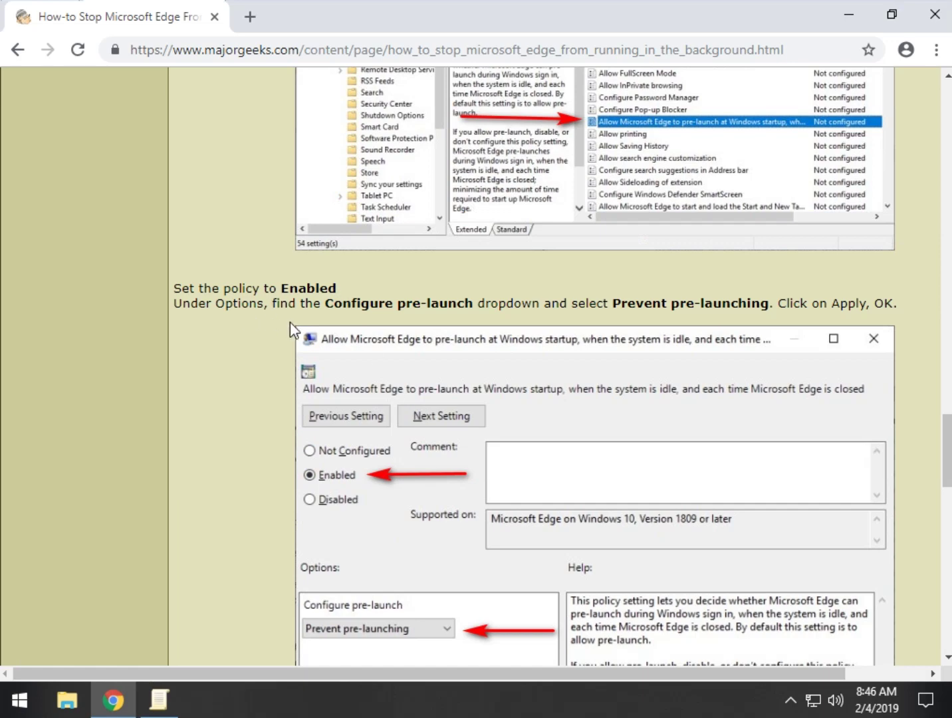
scroll(295, 360, down, 1)
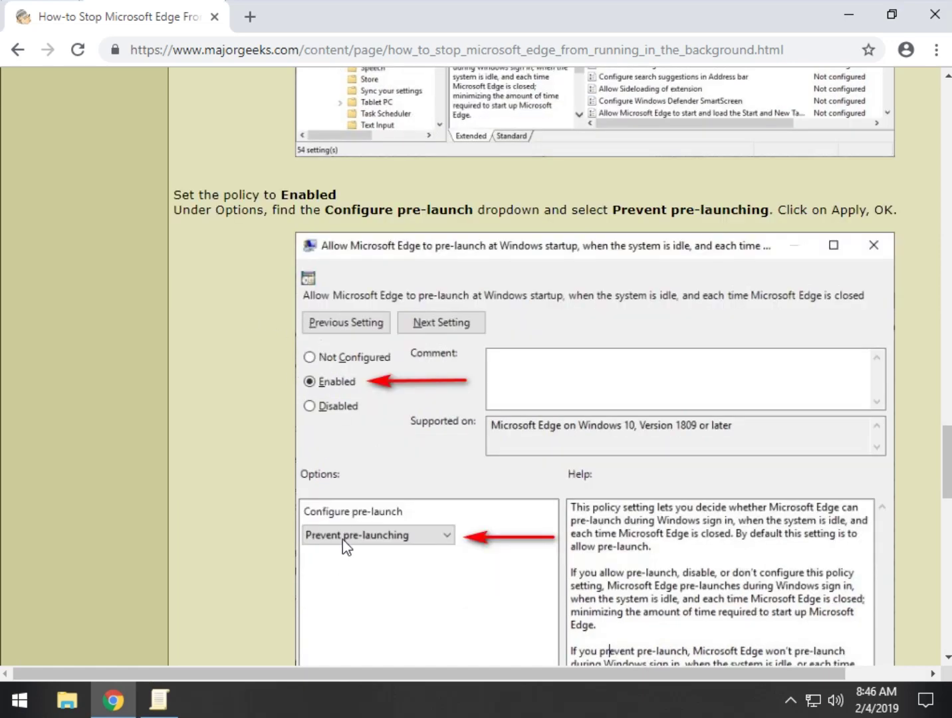
scroll(377, 502, down, 2)
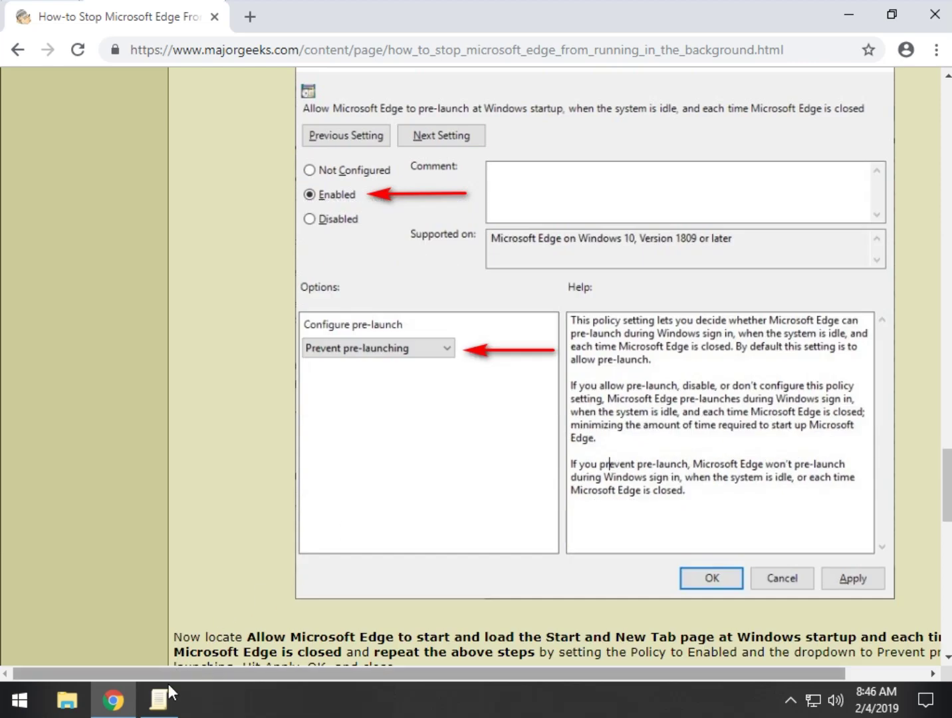
click(163, 695)
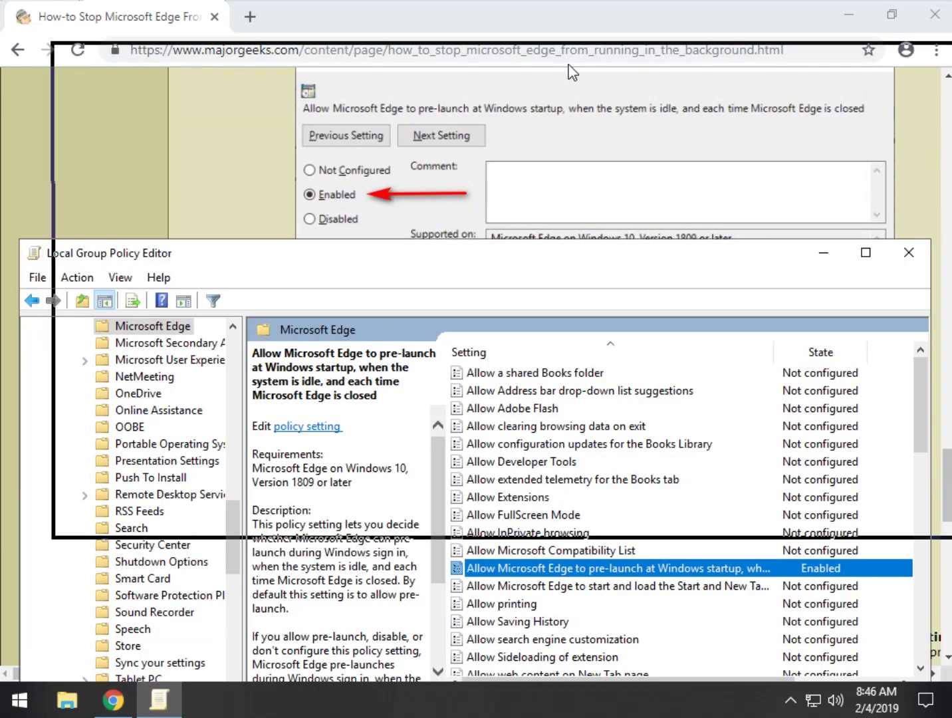
drag(572, 72, 574, 72)
Enable the Start and New Tab preloading policy with Prevent tab preloading, then recheck the pre-launch policy.
click(560, 384)
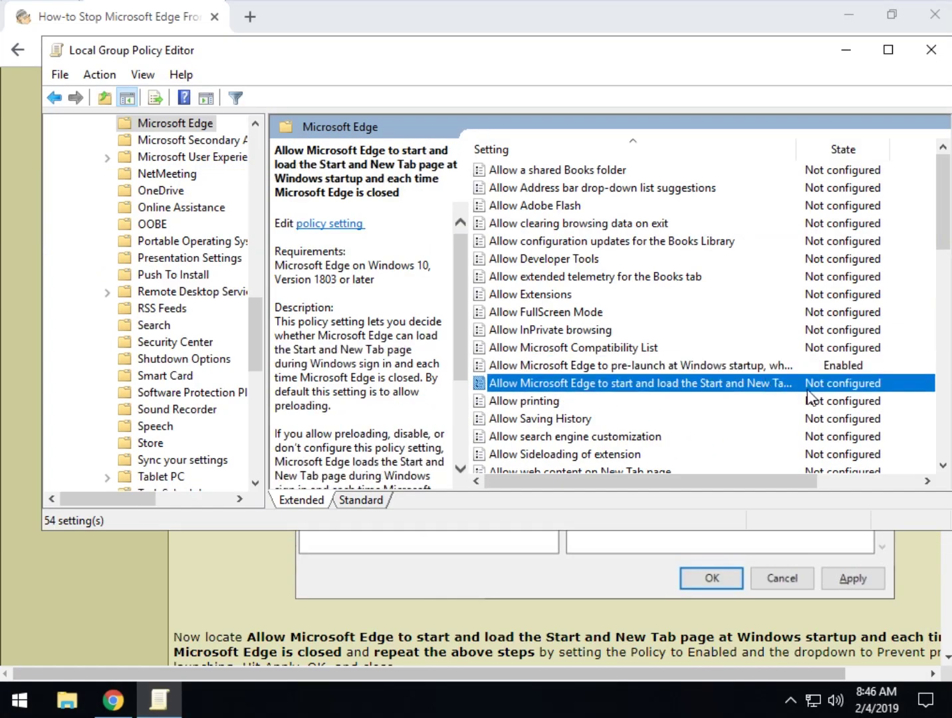
double_click(618, 383)
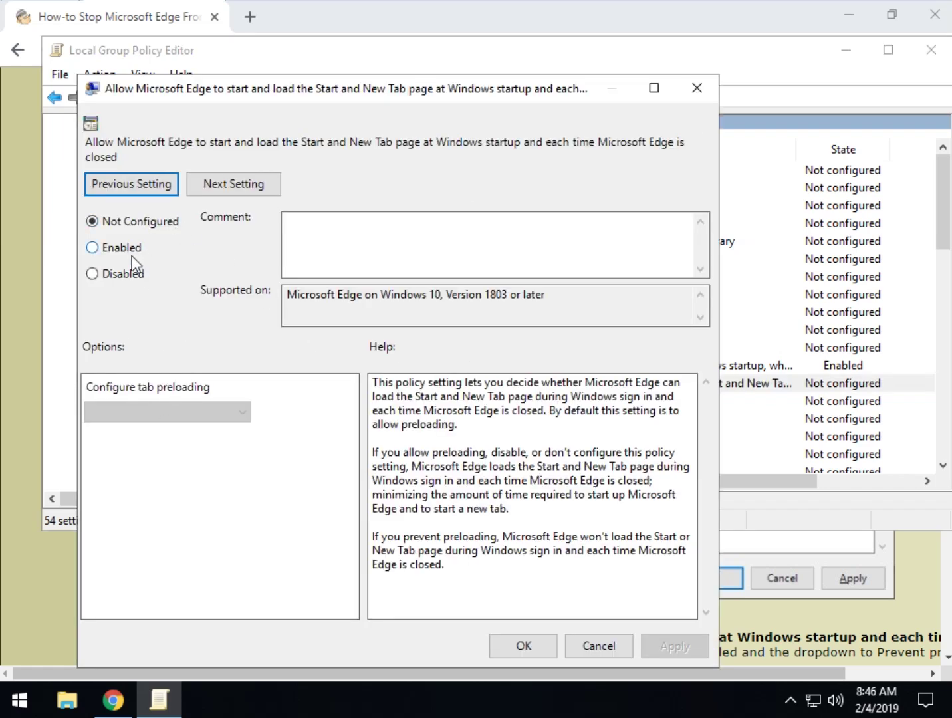
click(132, 254)
click(194, 413)
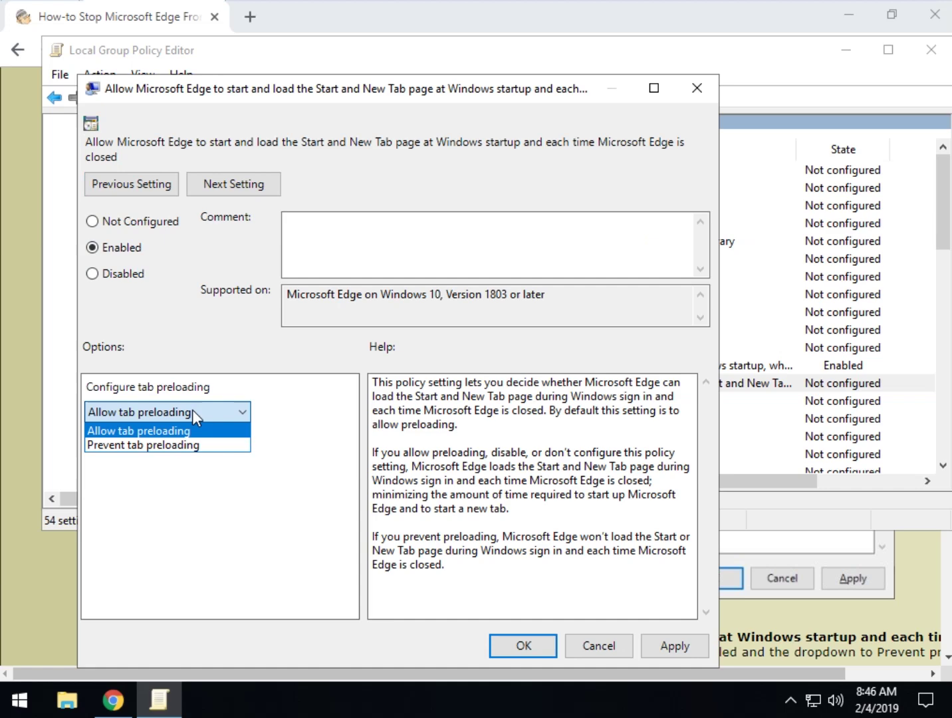
click(163, 446)
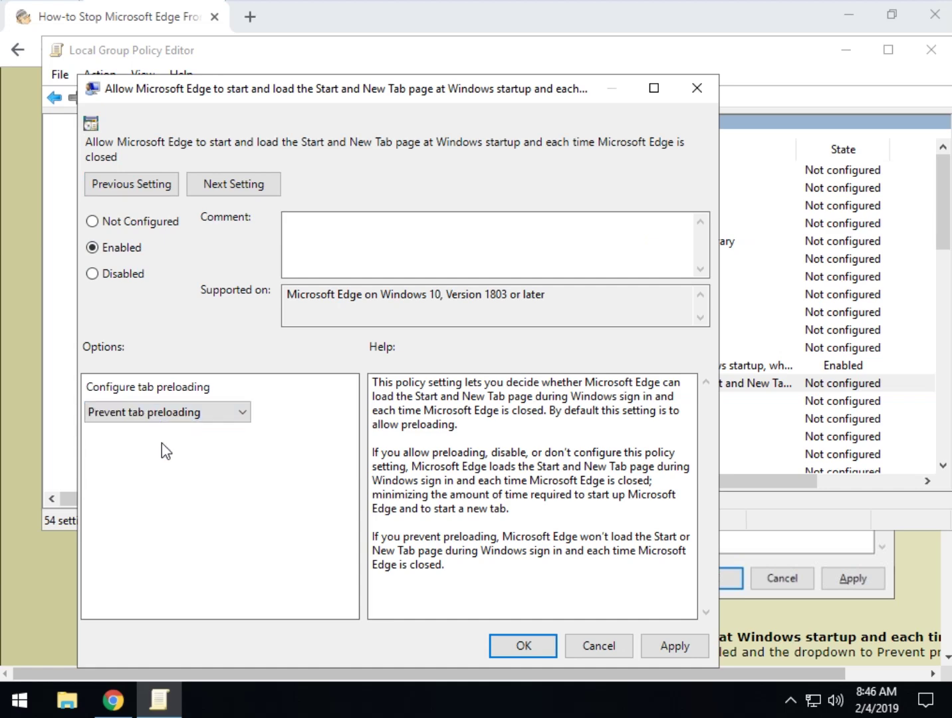
click(668, 647)
click(529, 649)
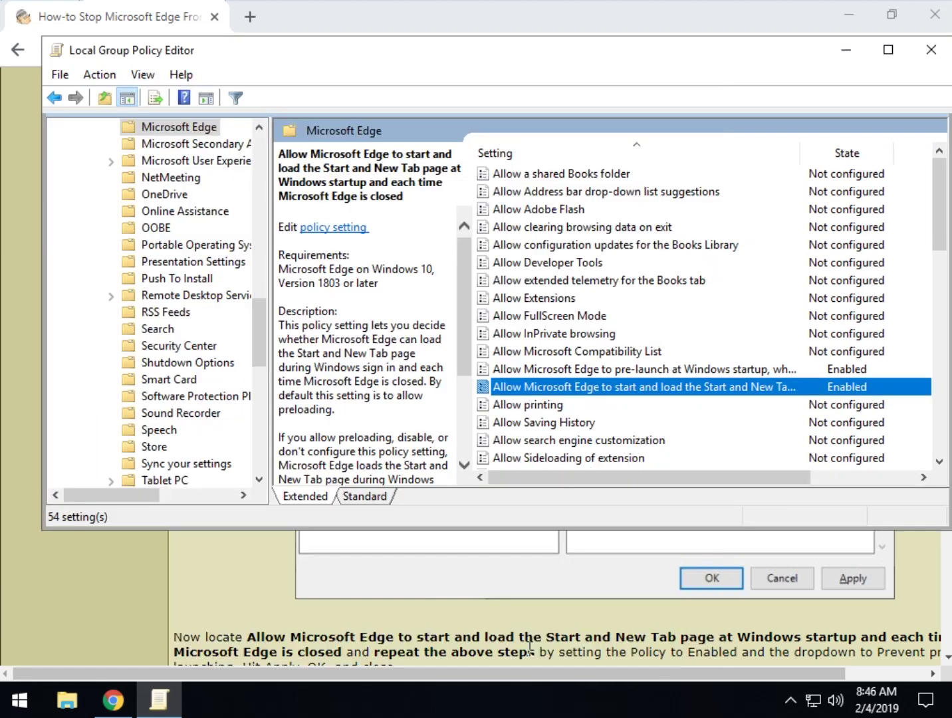
double_click(839, 371)
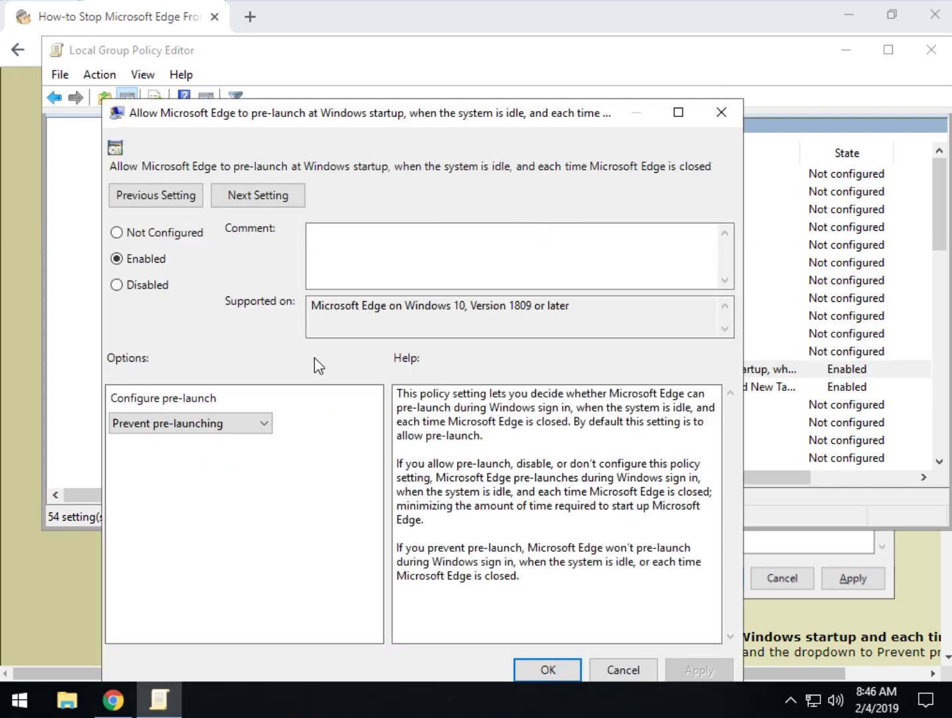
click(550, 672)
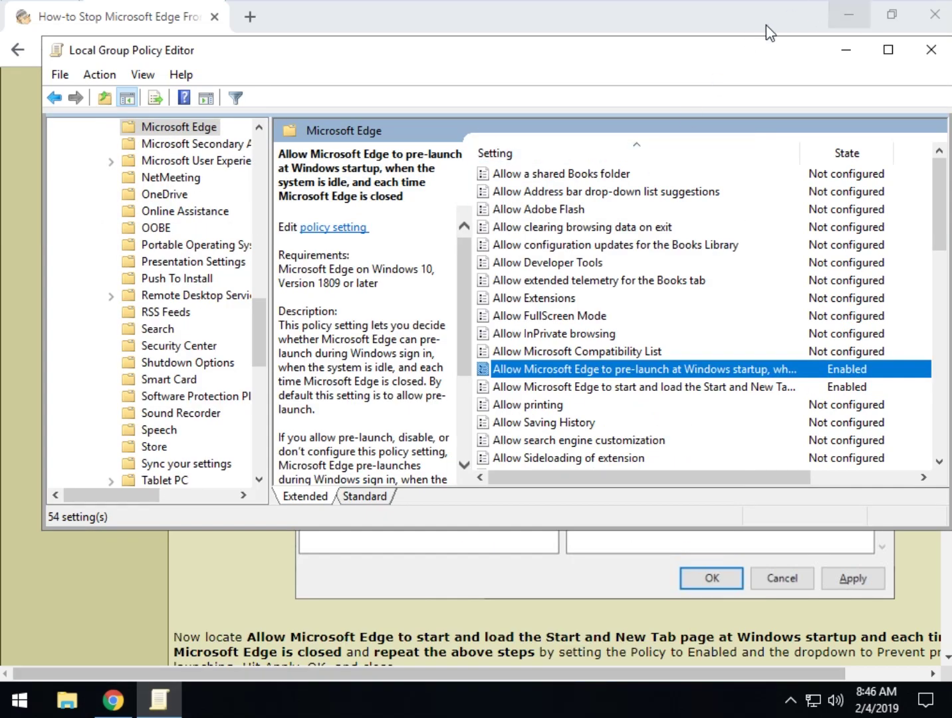
Close the Group Policy Editor and return the MajorGeeks article to its introduction.
drag(649, 65, 620, 101)
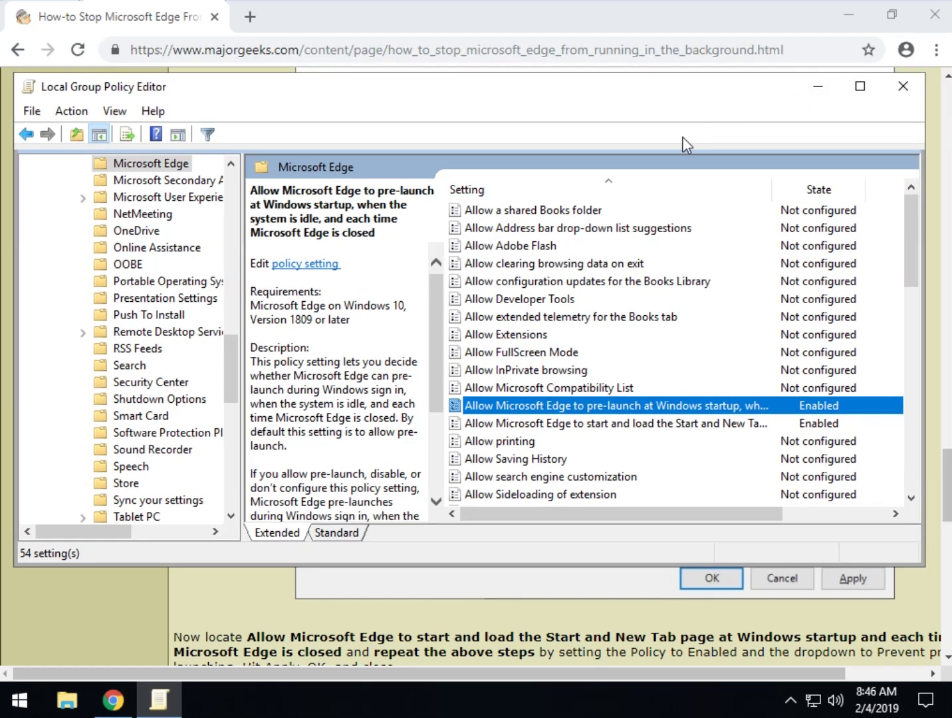
click(903, 91)
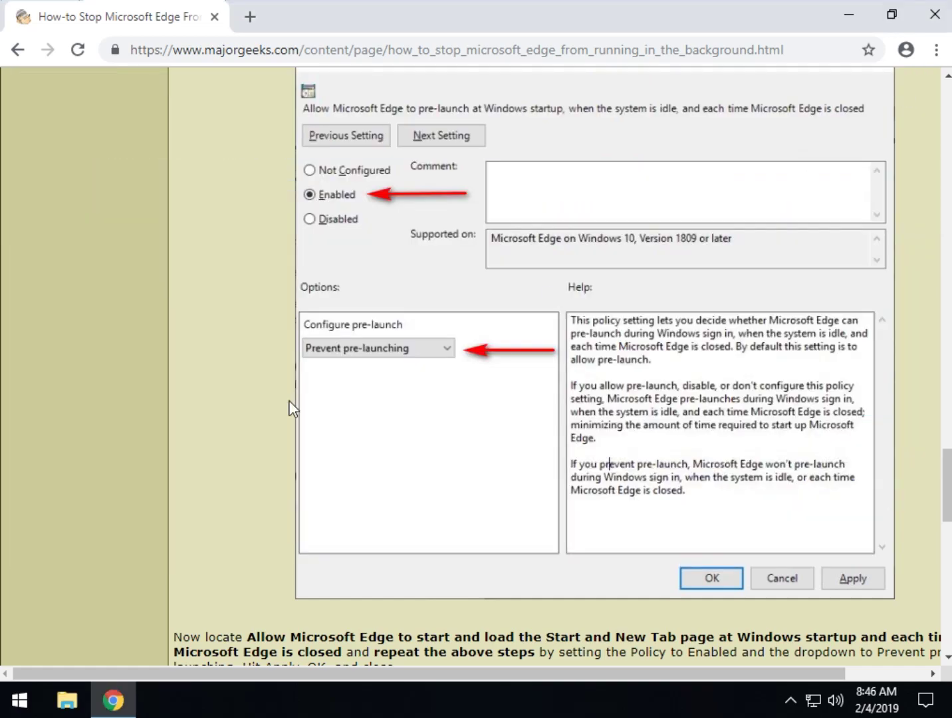
scroll(215, 399, up, 15)
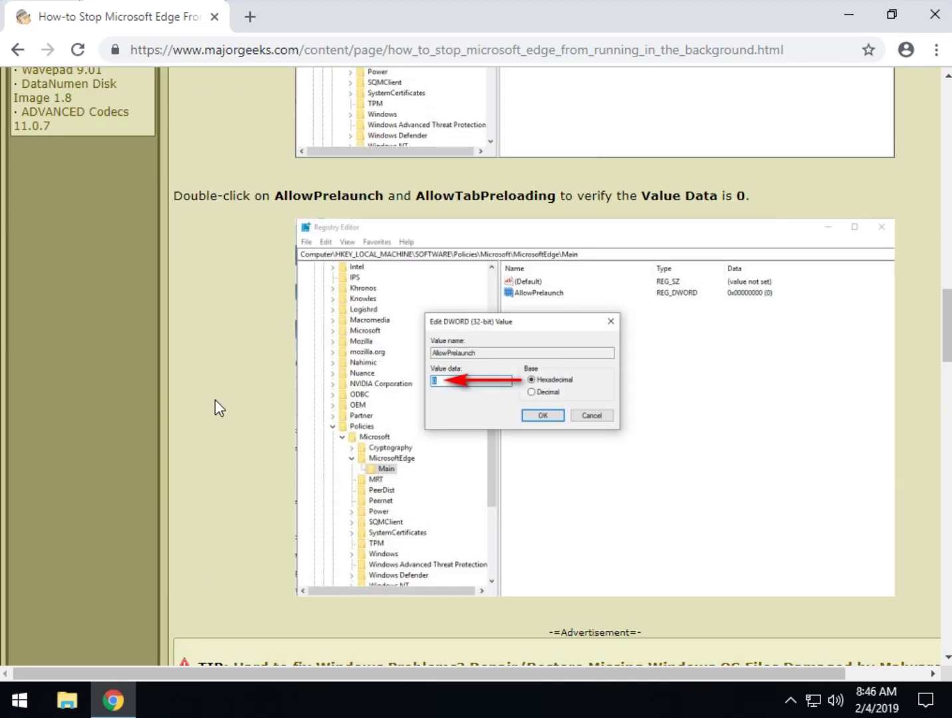
scroll(215, 399, down, 7)
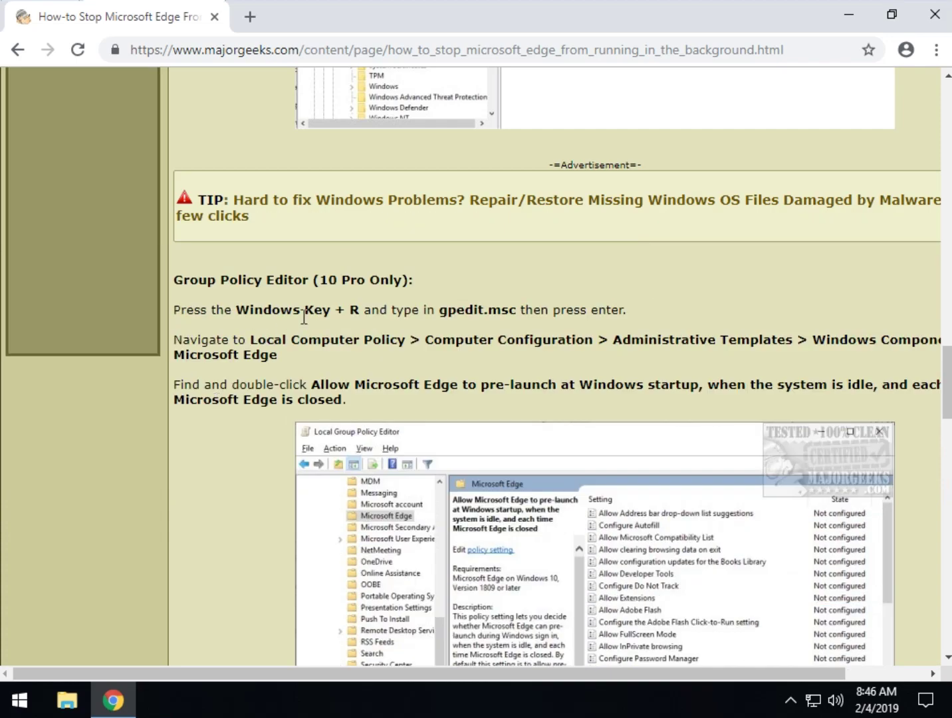
scroll(389, 350, down, 1)
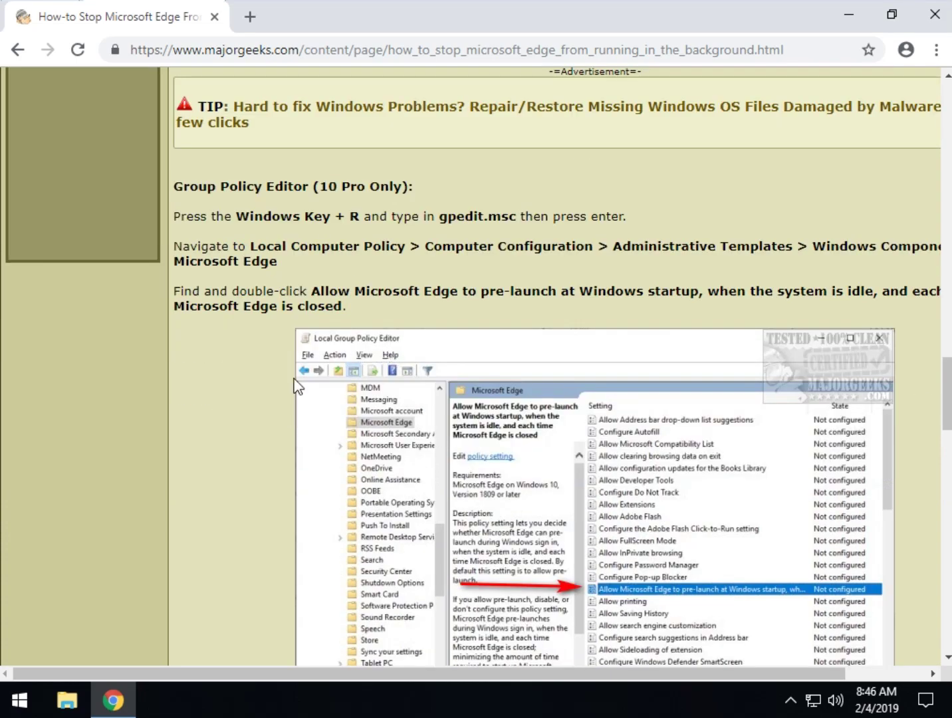
scroll(296, 385, up, 7)
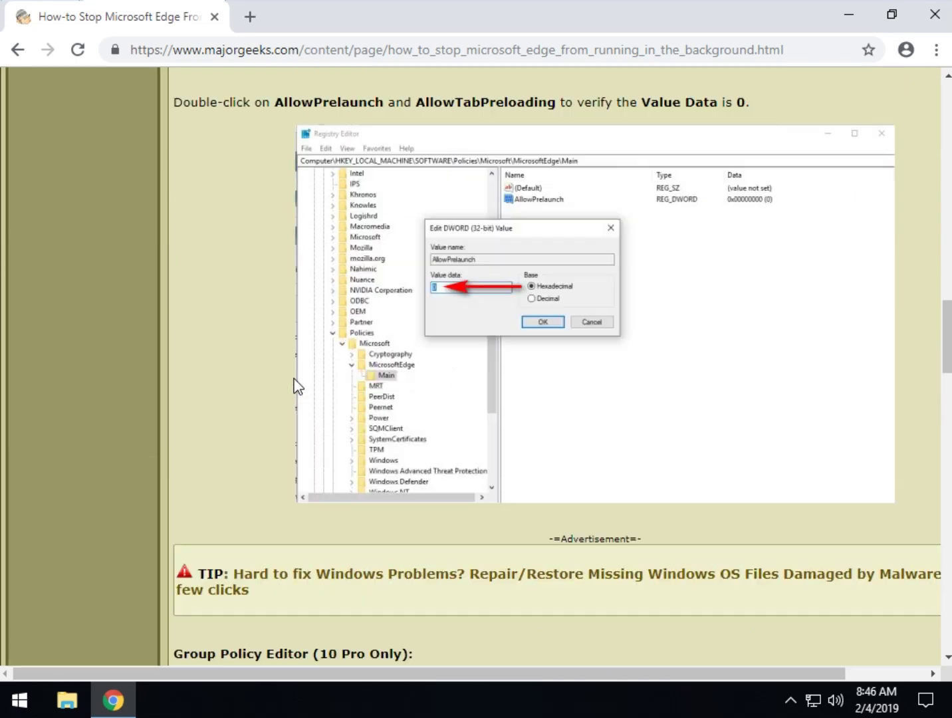
scroll(358, 366, up, 12)
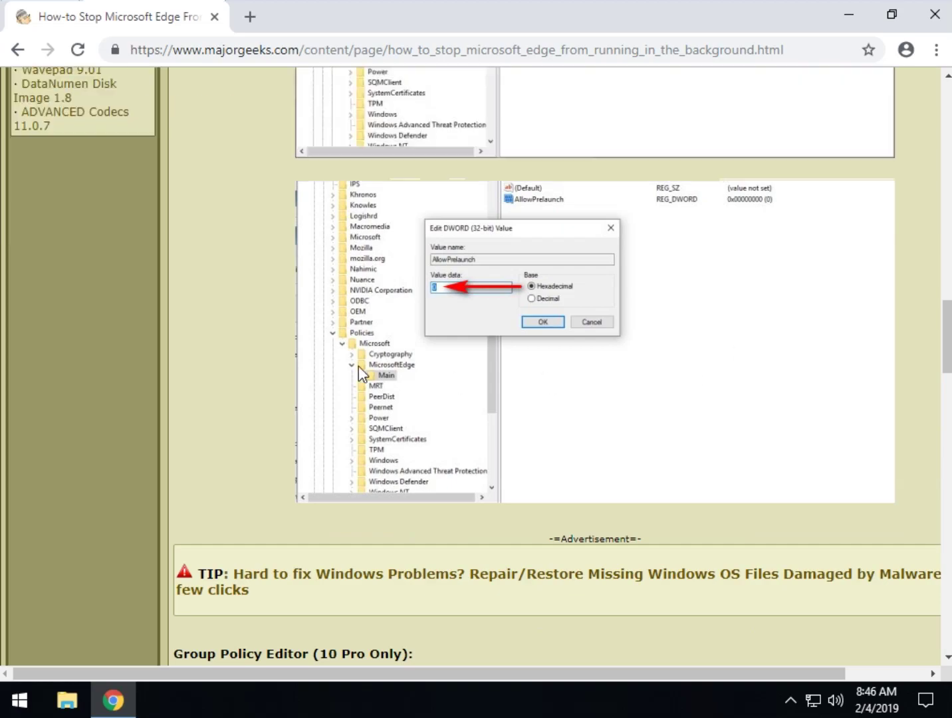
scroll(358, 366, up, 10)
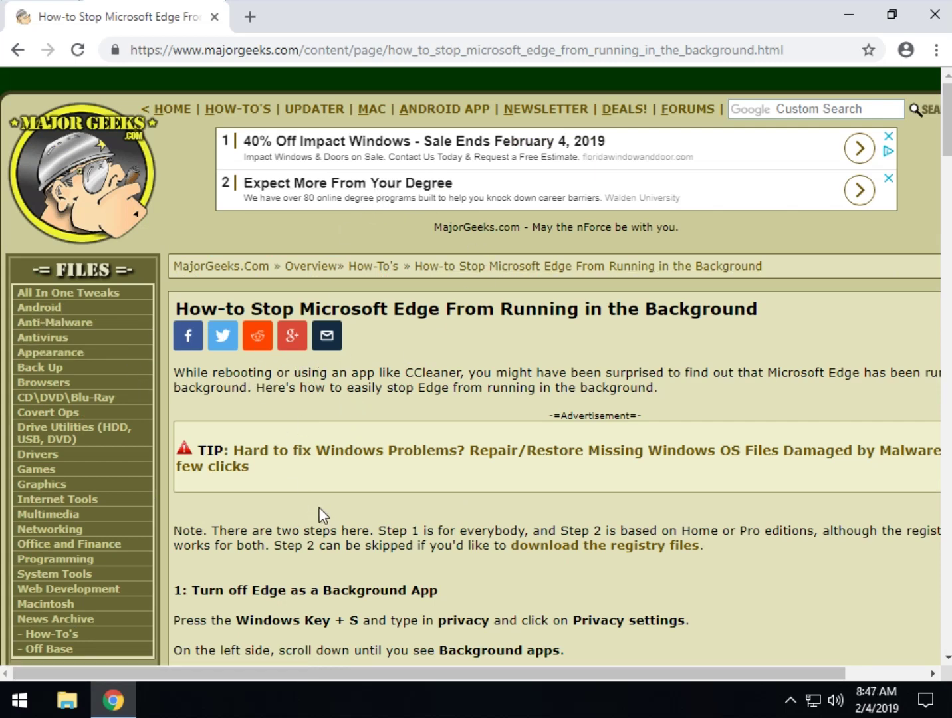
scroll(352, 416, down, 17)
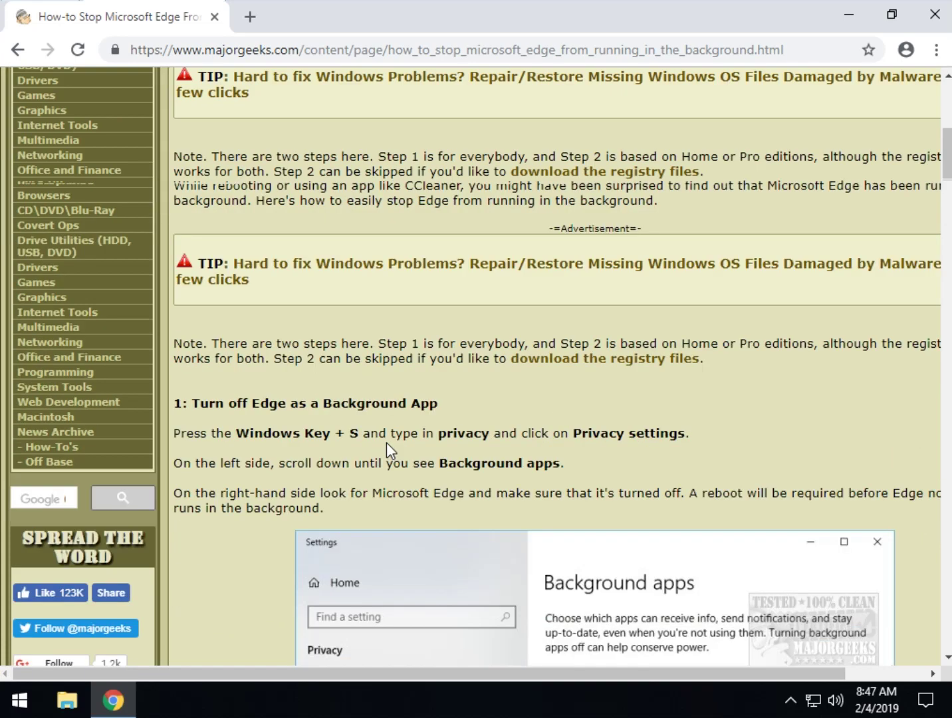
scroll(426, 379, down, 3)
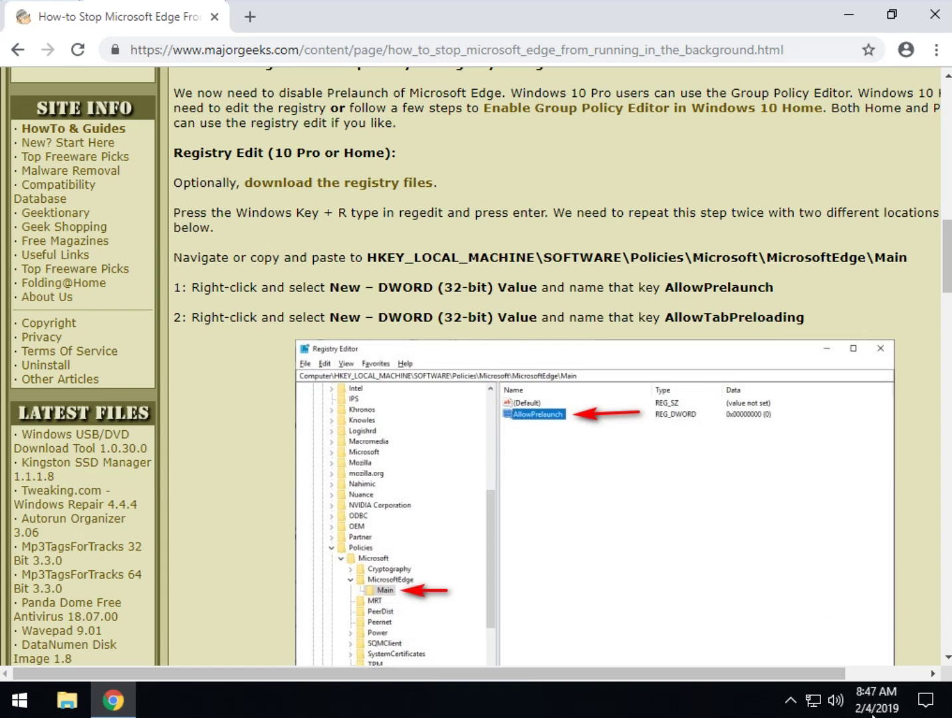
scroll(335, 235, up, 15)
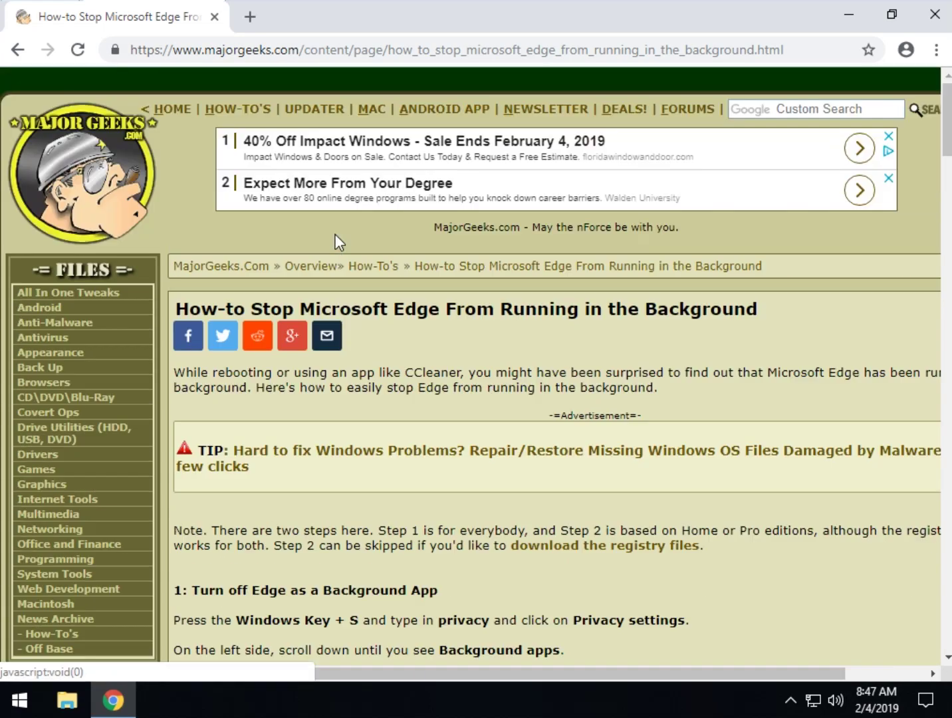